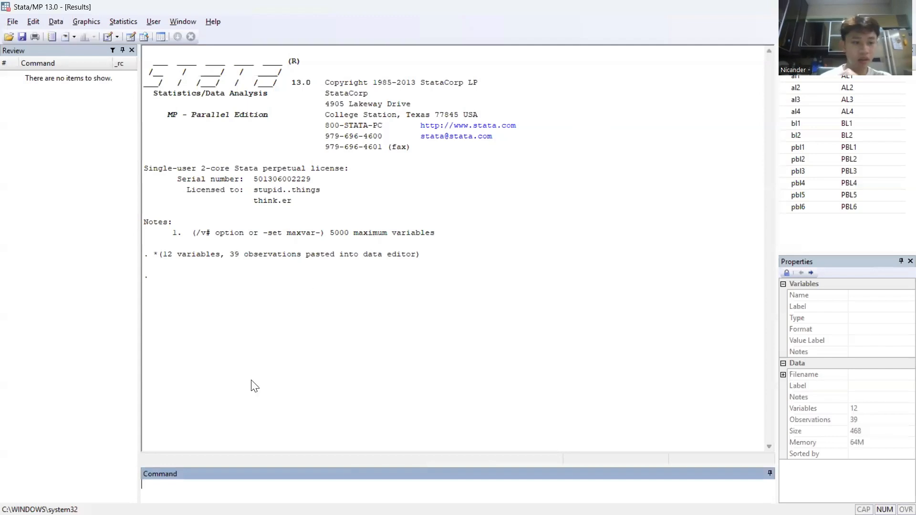
Begin a factor command listing the variables al1, al2, al3, al4, bl1 and bl2.
click(198, 483)
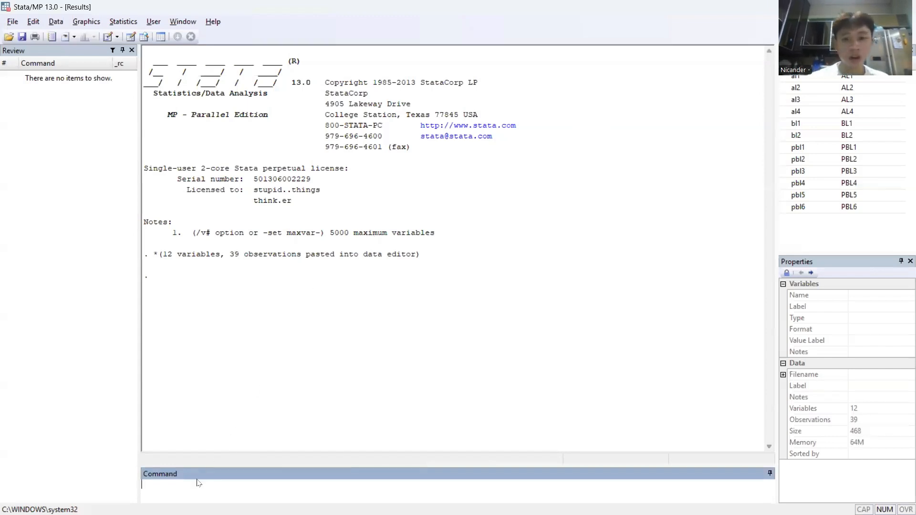
key(alt+Tab)
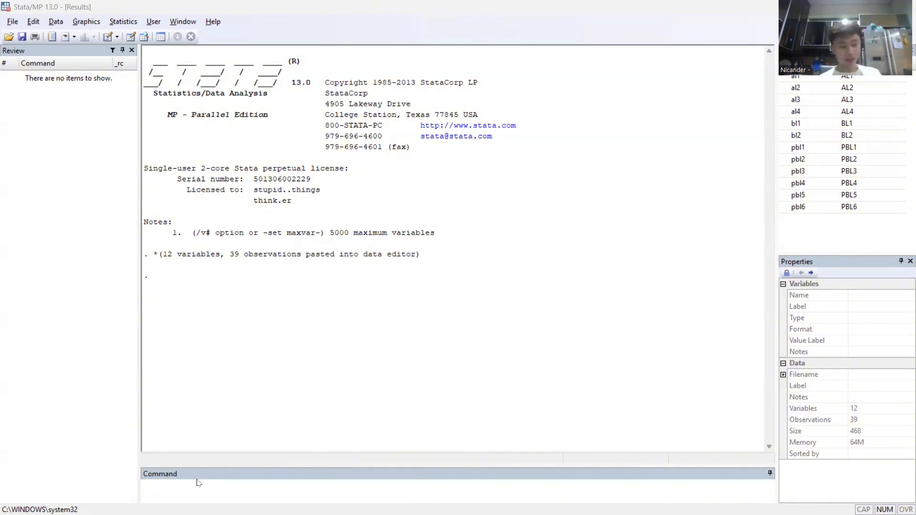
click(198, 482)
text(factor)
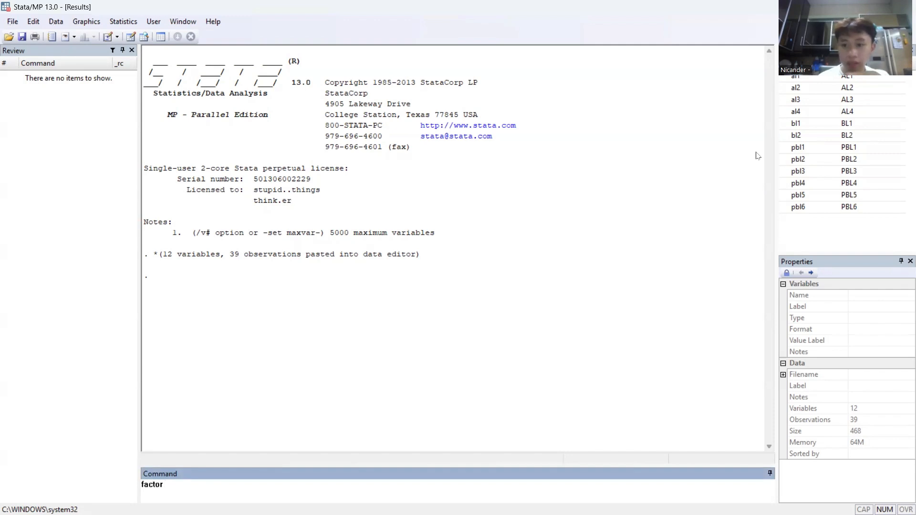
click(796, 78)
click(798, 87)
click(795, 98)
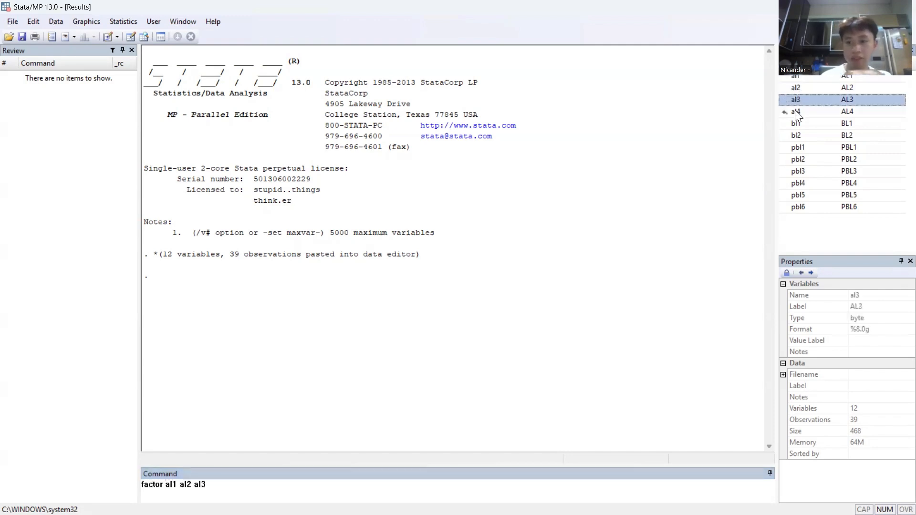
click(796, 111)
click(796, 122)
click(797, 133)
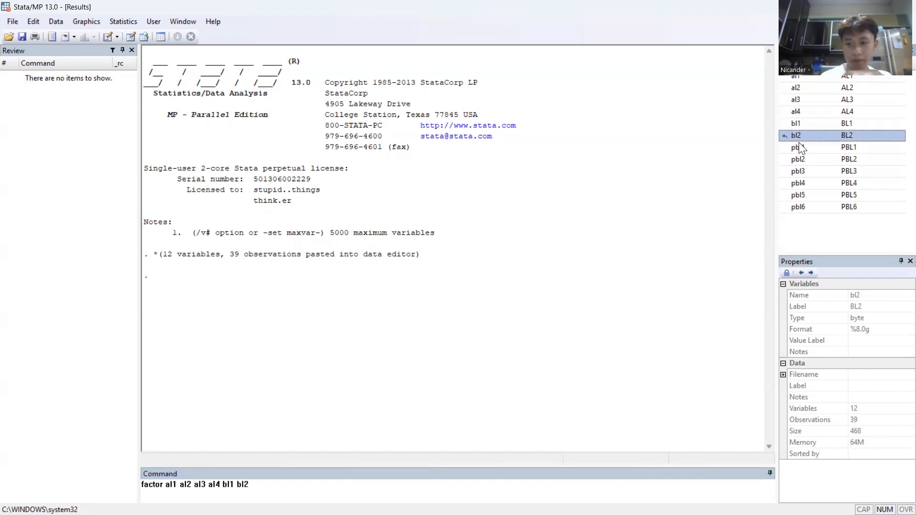
Add pbl1 through pbl6 to the factor command with the pcf option, and run the principal-component factor analysis.
click(799, 146)
click(800, 160)
click(801, 170)
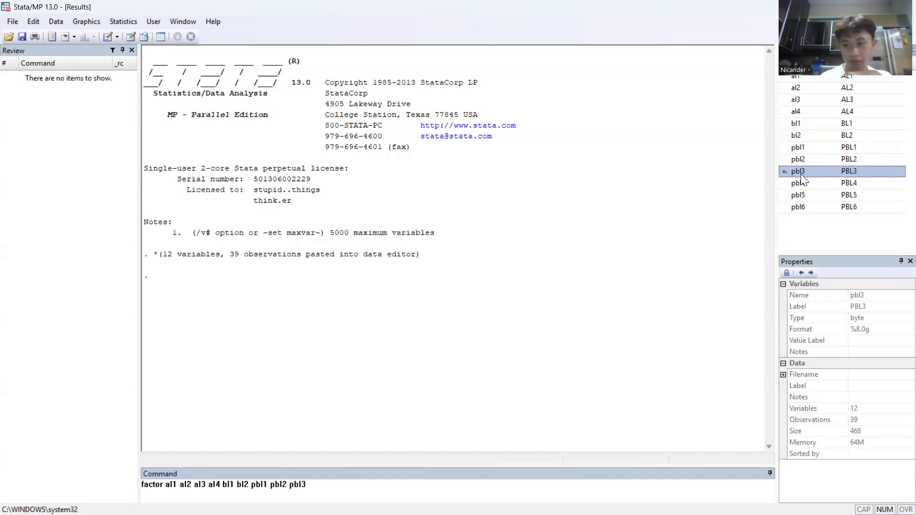
click(800, 181)
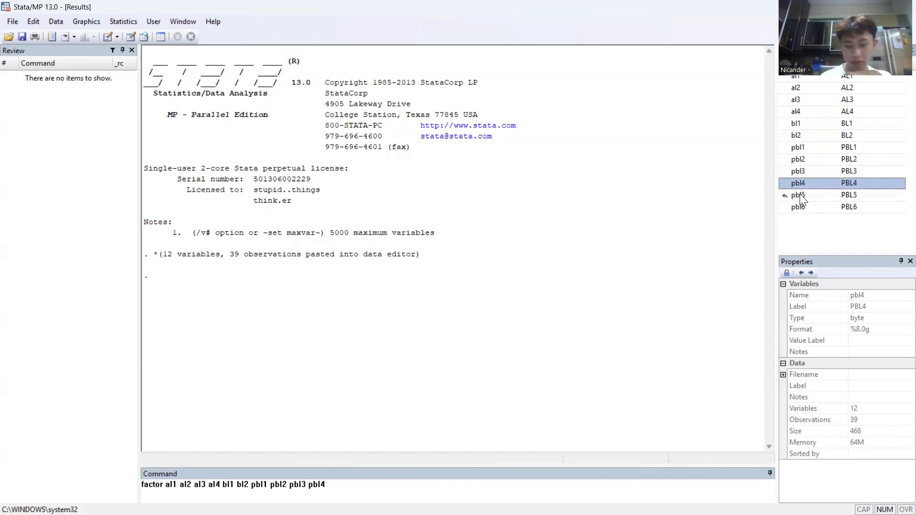
click(801, 194)
click(800, 206)
click(430, 487)
text(, )
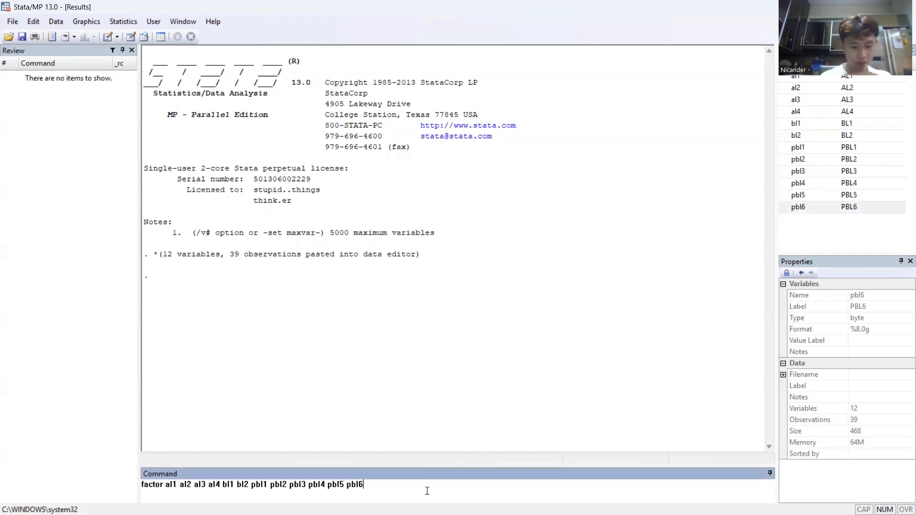
text(pcf)
key(Return)
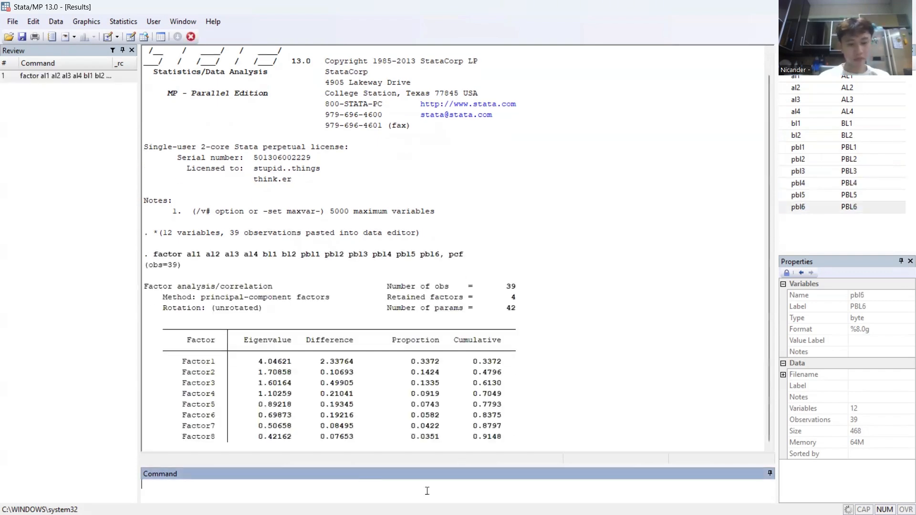
Run estat kmo to get the Kaiser-Meyer-Olkin sampling adequacy for all twelve variables.
click(163, 436)
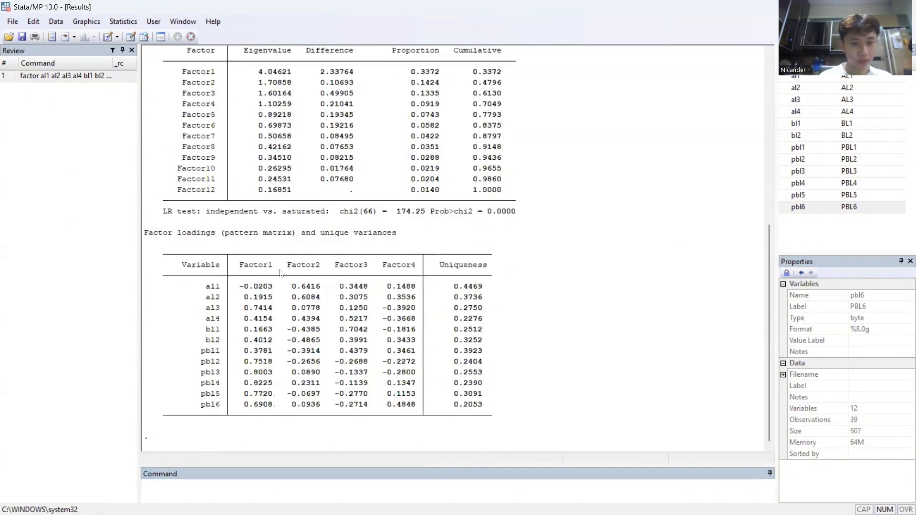
scroll(282, 273, up, 6)
scroll(282, 273, down, 1)
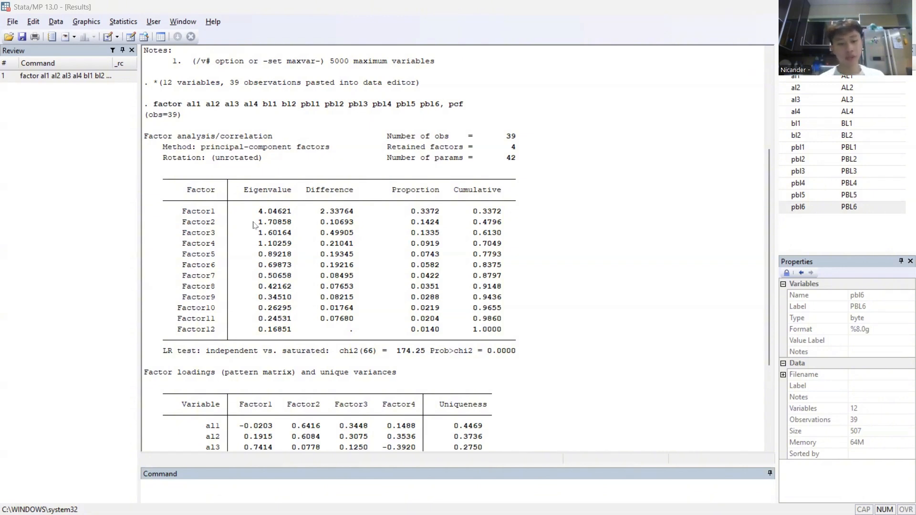
text(estat kmo)
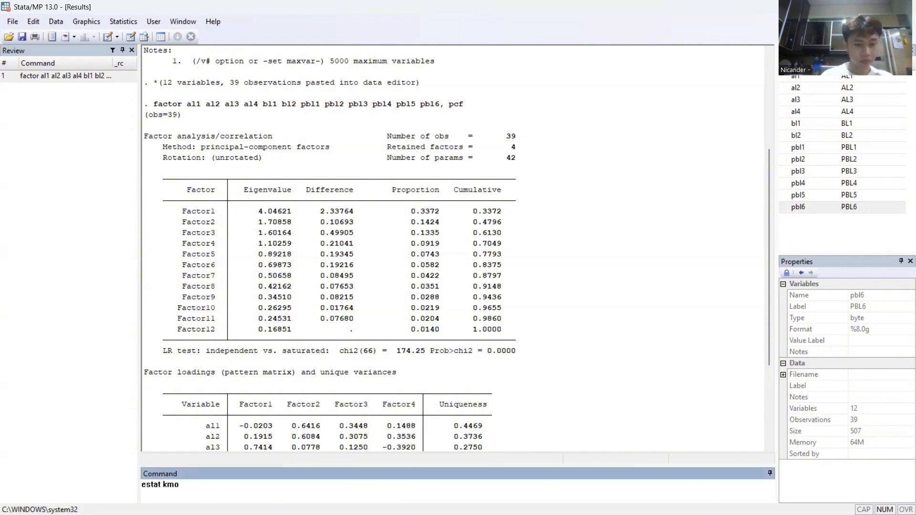
key(Return)
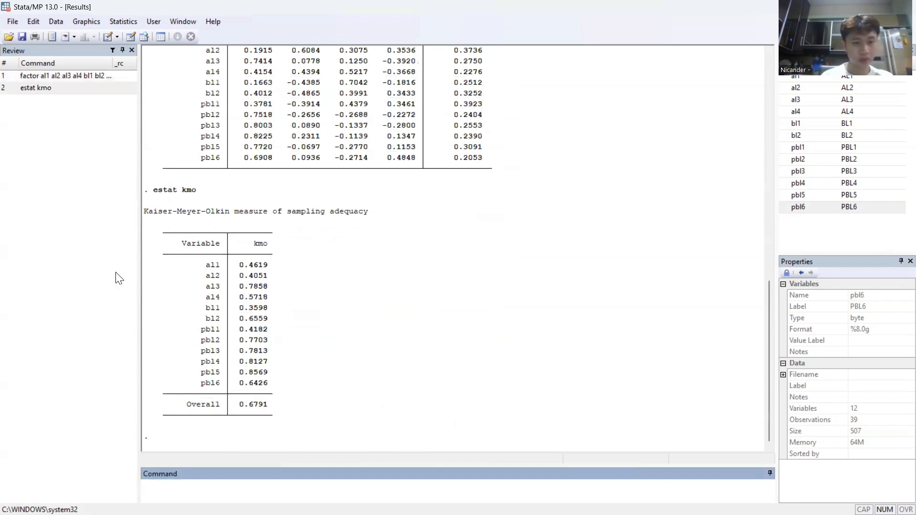
Review the eigenvalue and KMO tables, and delete the variables al1 and al2 from the dataset in the Data Editor.
scroll(291, 220, up, 3)
scroll(290, 220, up, 8)
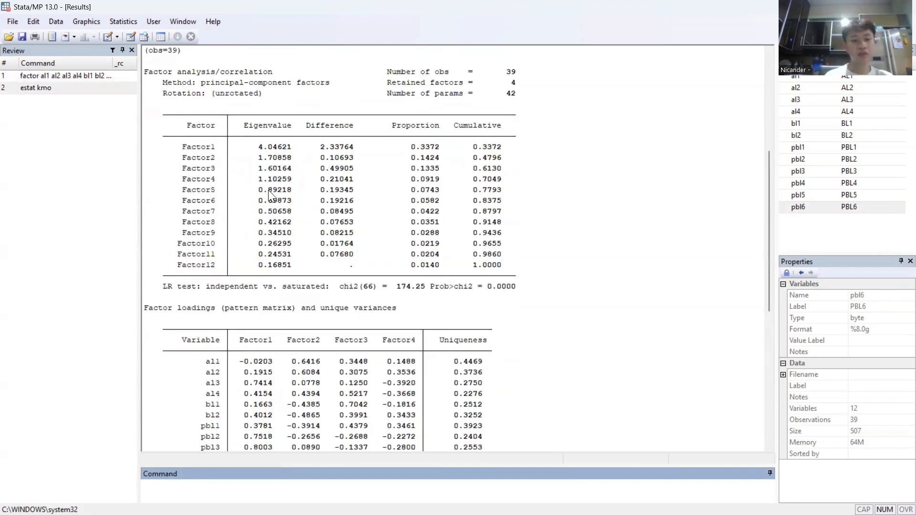
scroll(270, 183, down, 10)
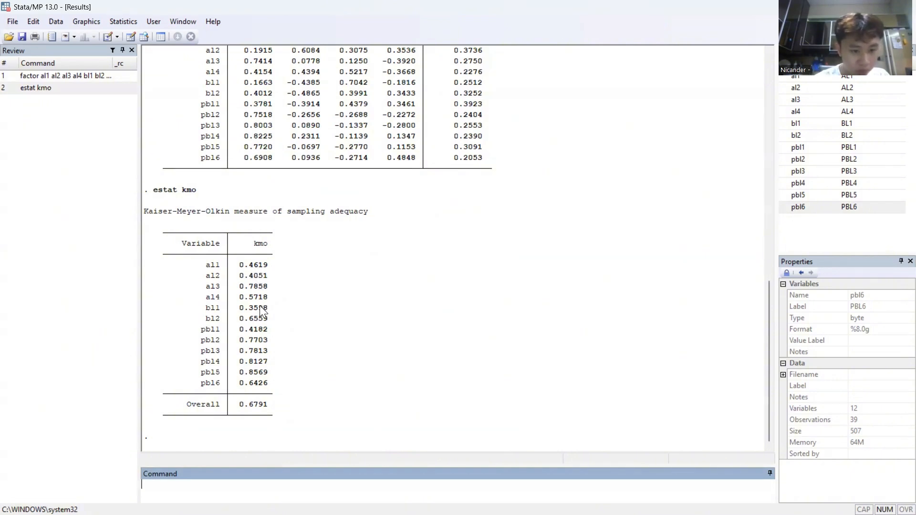
click(132, 39)
click(66, 66)
key(shift+Right)
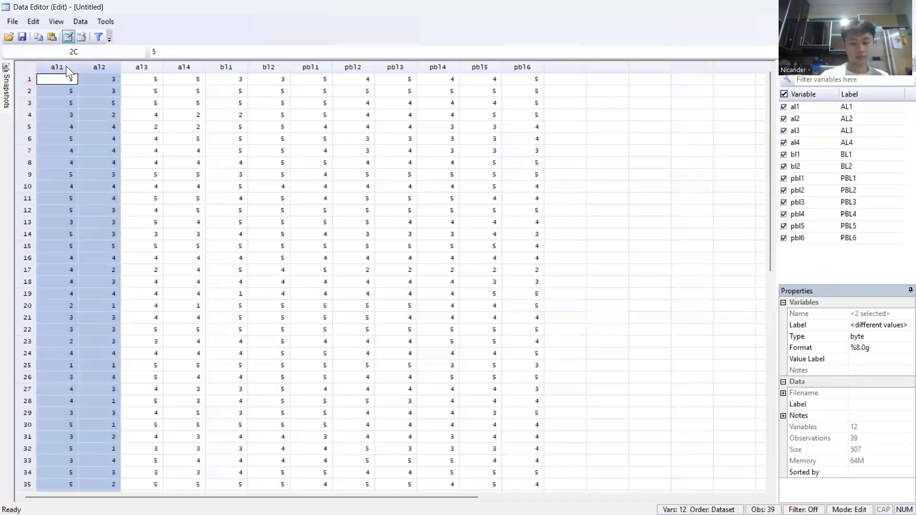
key(Delete)
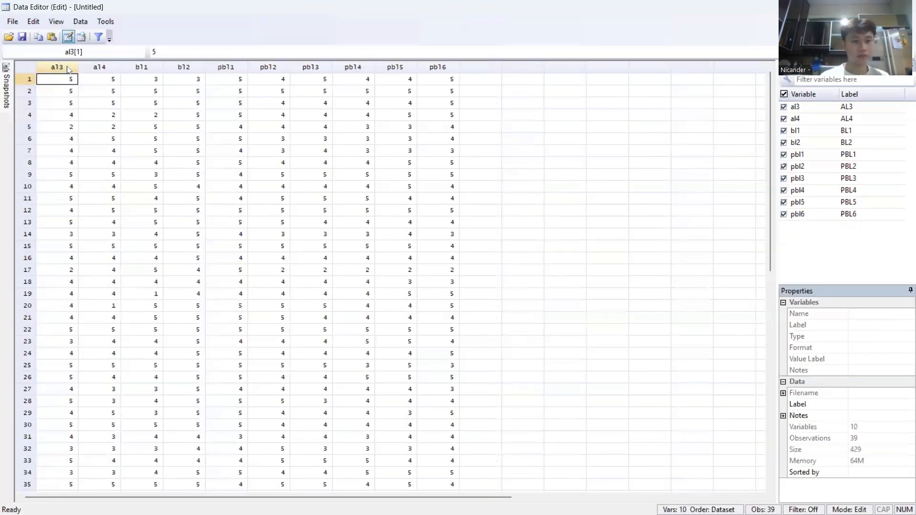
click(906, 7)
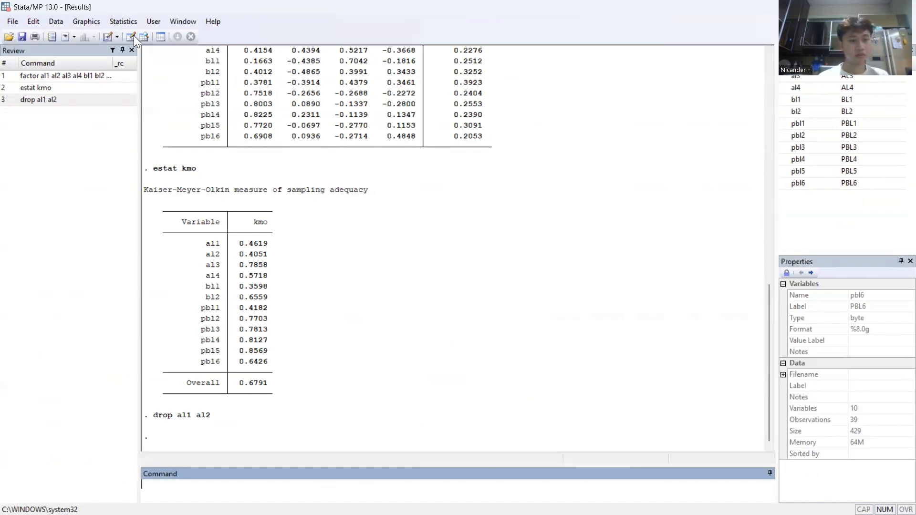
Delete the variables bl1 and bl2 from the dataset in the Data Editor.
click(134, 36)
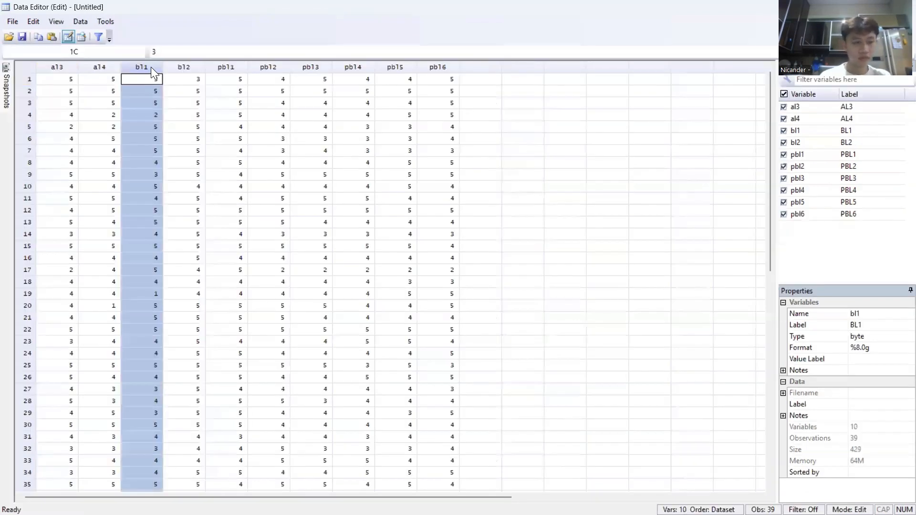
key(Delete)
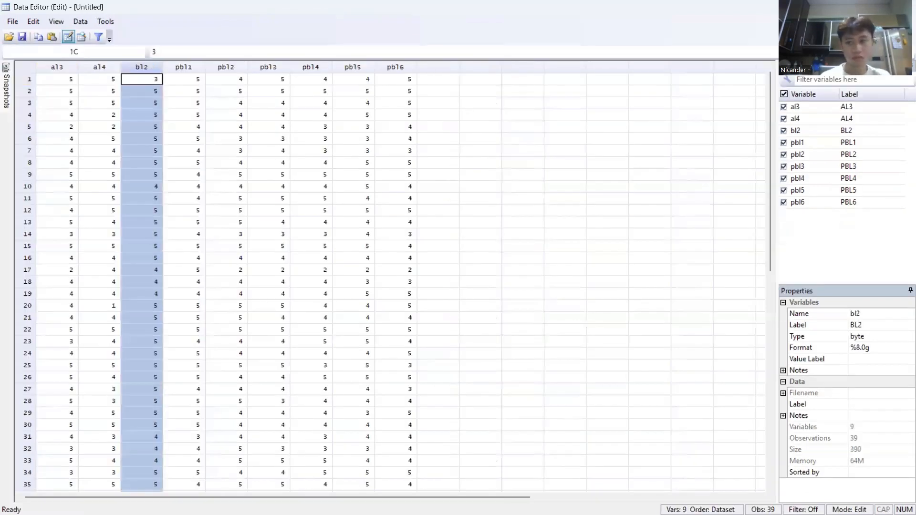
key(Delete)
key(alt+Tab)
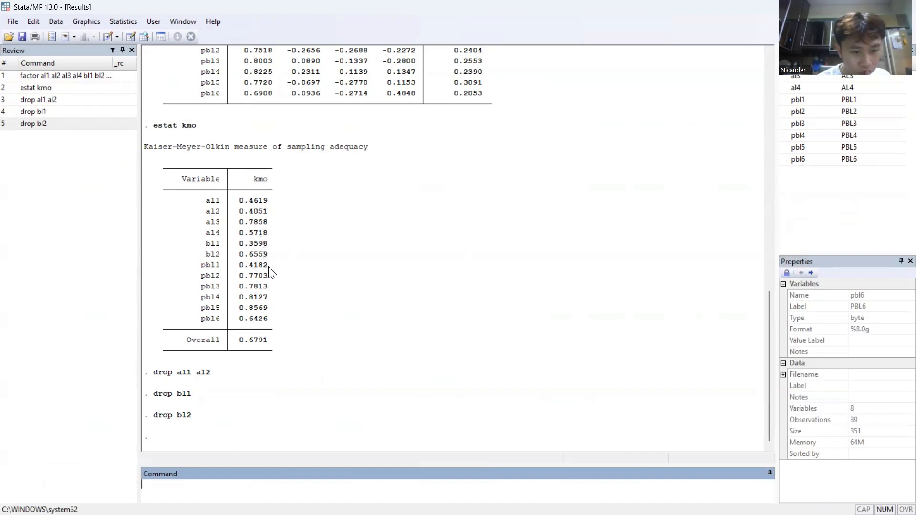
Delete the variable pbl1 from the dataset in the Data Editor and return to the results.
click(130, 37)
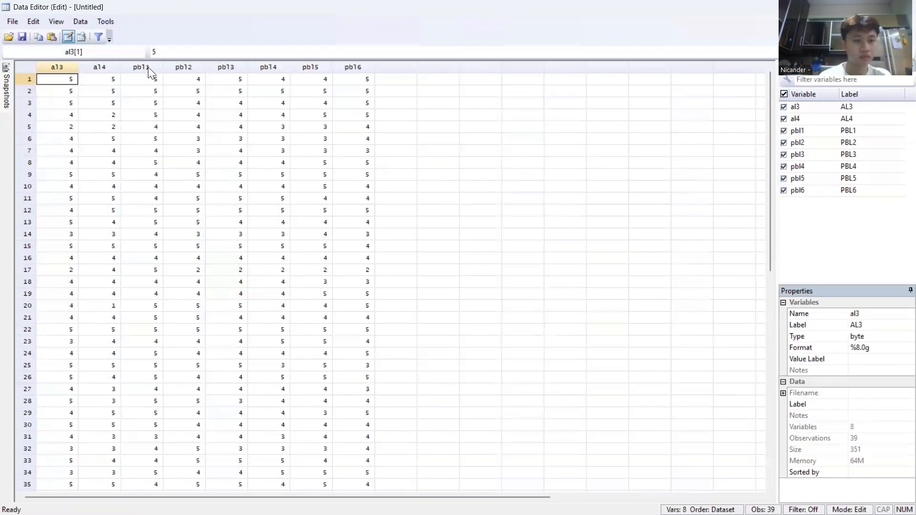
click(148, 67)
key(Delete)
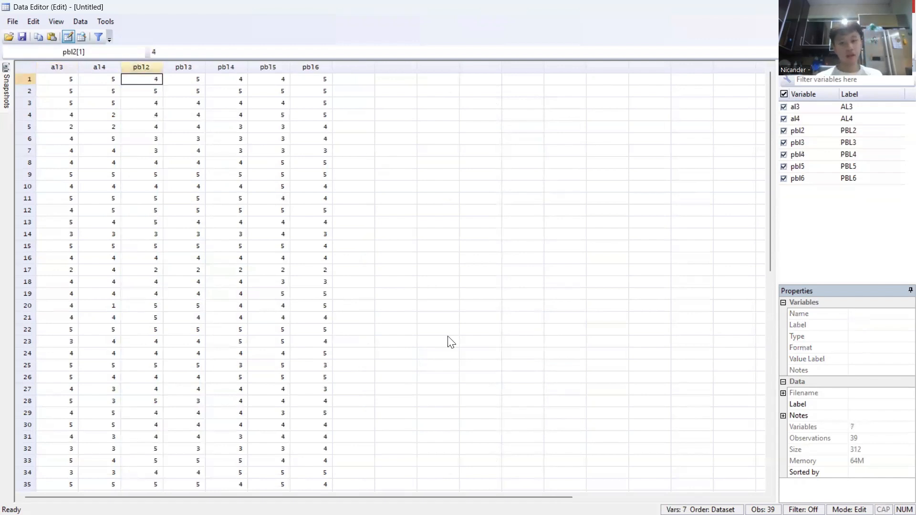
key(alt+Tab)
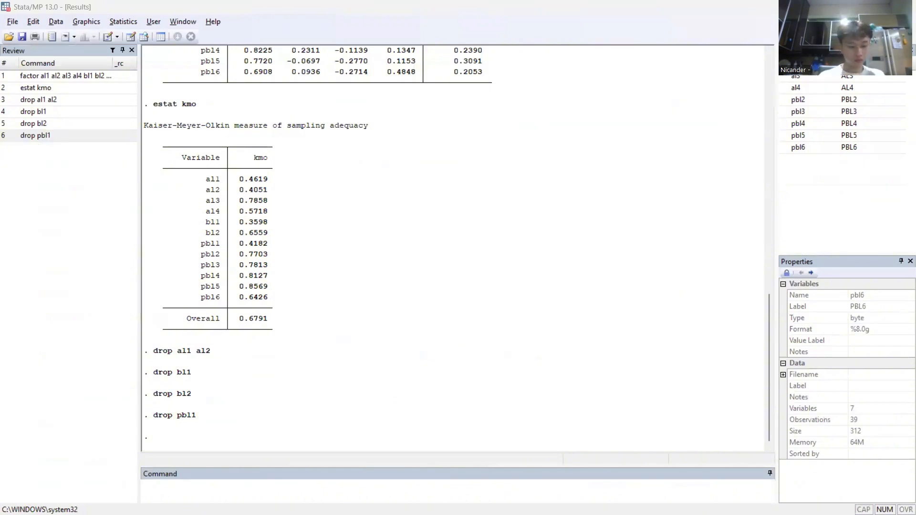
Run a principal-component factor analysis (pcf) on al3, al4, pbl2, pbl3, pbl4, pbl5 and pbl6.
text(factor)
double_click(807, 77)
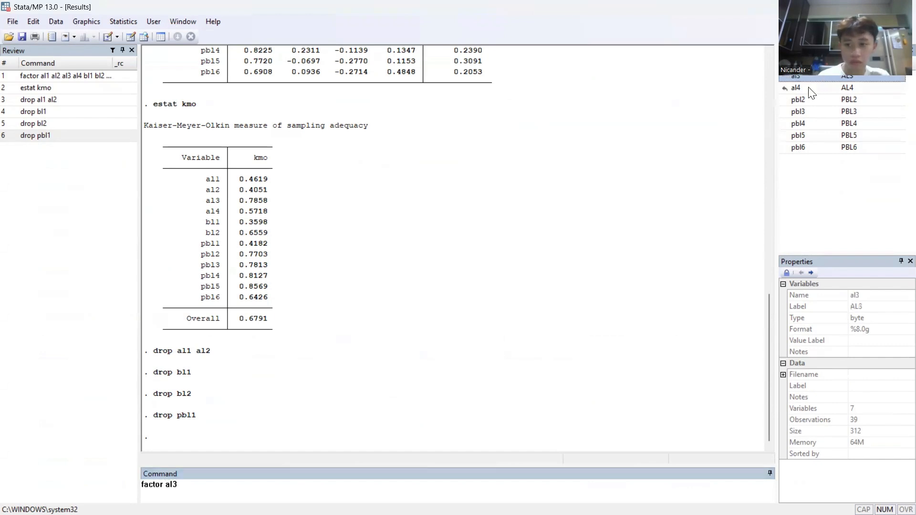
double_click(807, 87)
click(800, 99)
double_click(800, 99)
double_click(799, 112)
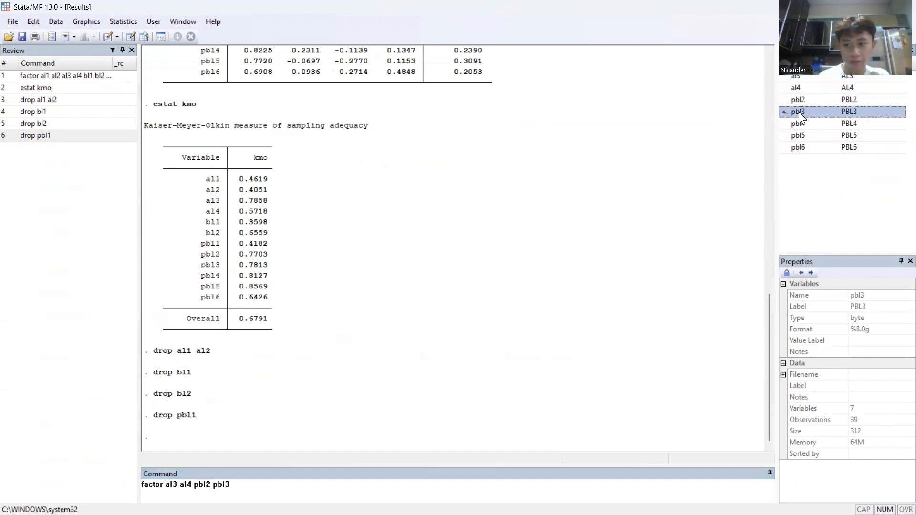
double_click(798, 123)
double_click(799, 135)
double_click(800, 148)
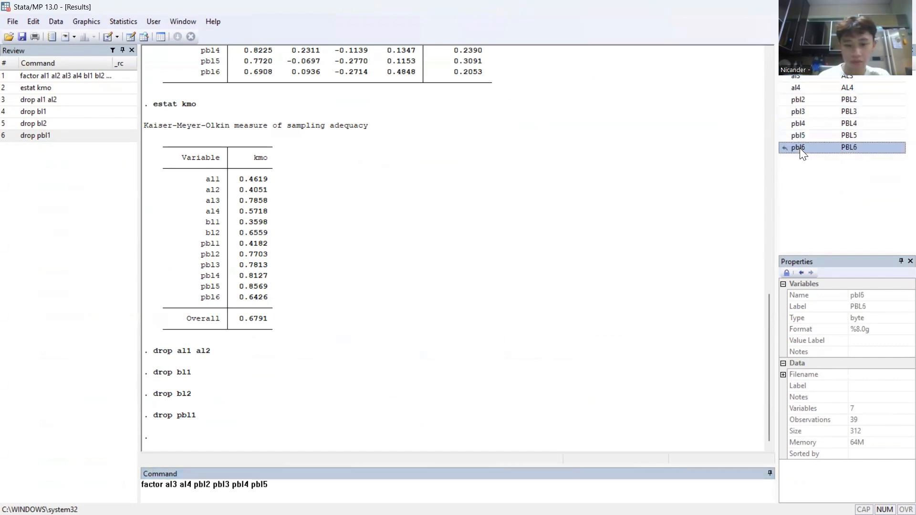
click(334, 488)
text(, pcf)
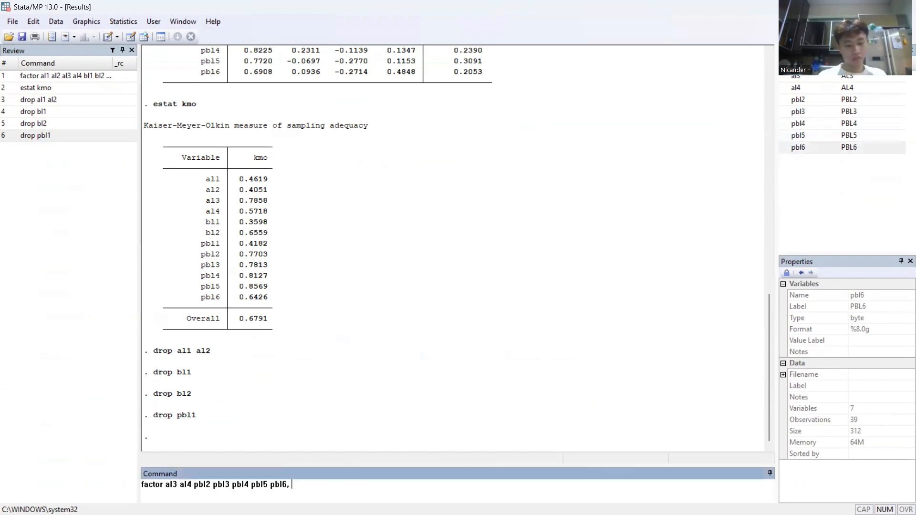
key(Return)
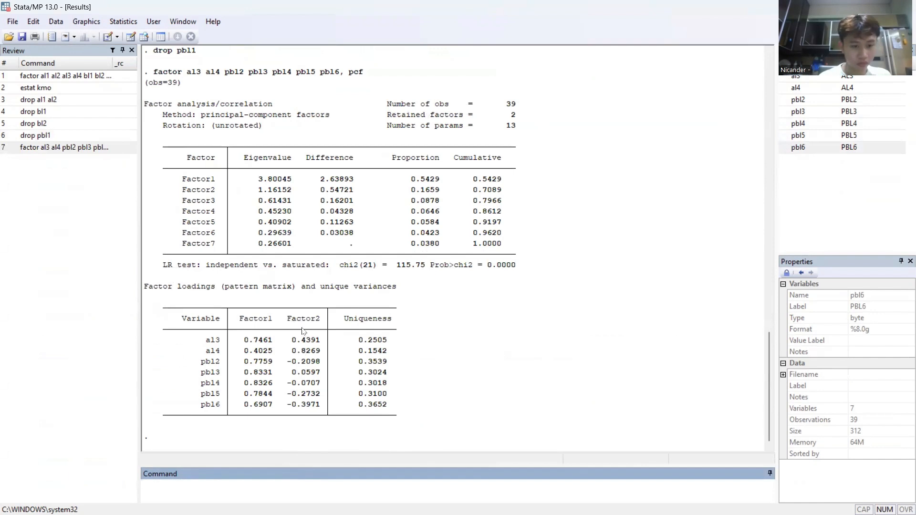
Run estat kmo to check the sampling adequacy of the reduced variable set.
text(estat kmo)
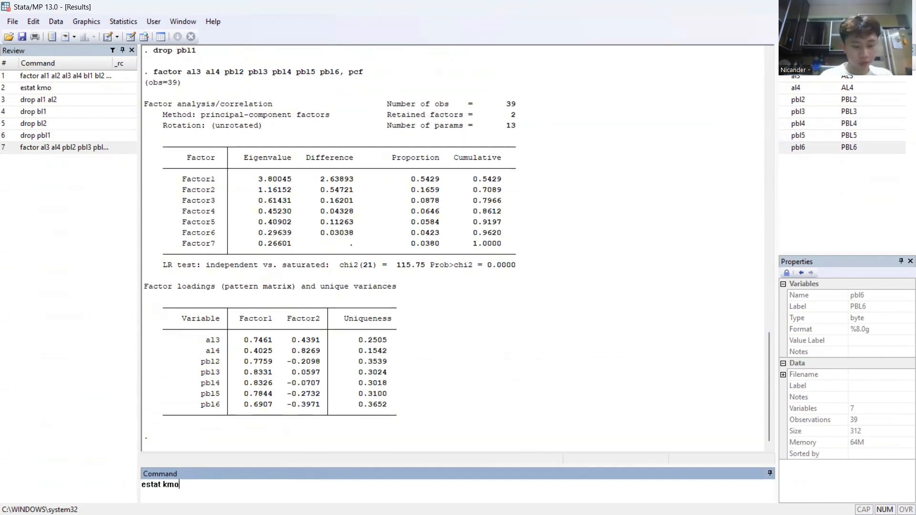
key(Return)
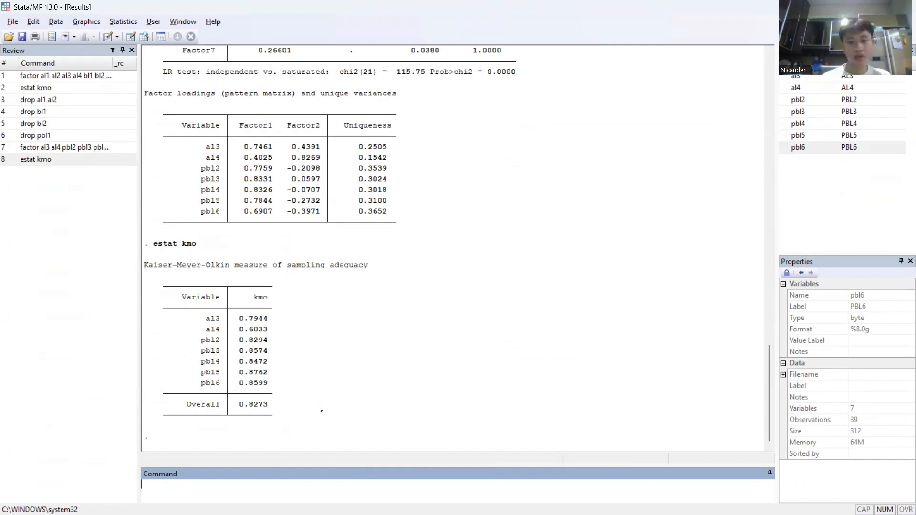
key(alt+Tab)
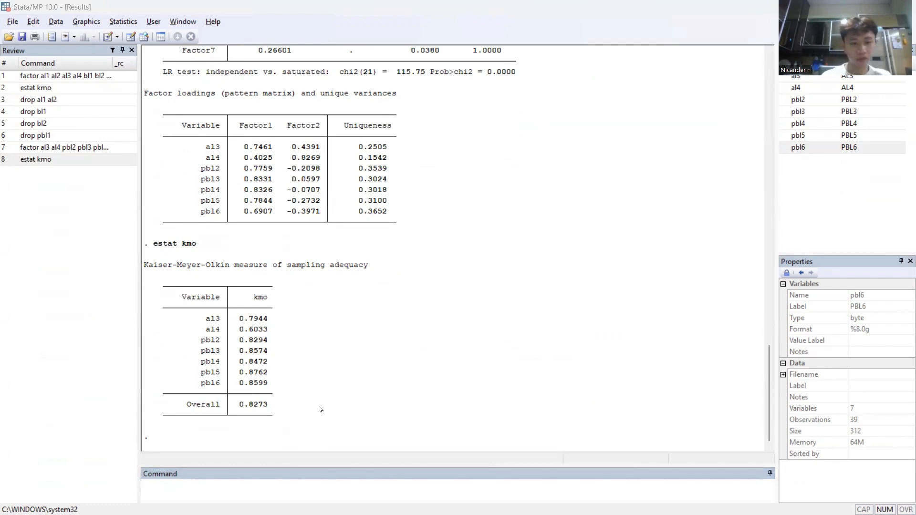
key(alt+Tab)
Rotate the factor loadings with the command rotate, blanks (0.7), blanking loadings below 0.7.
text(roatt)
key(BackSpace)
key(BackSpace)
key(BackSpace)
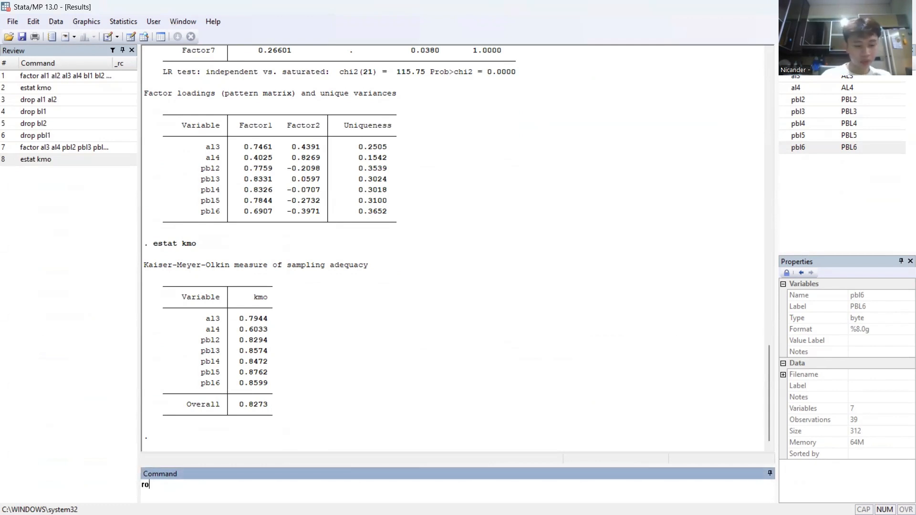
text(tate)
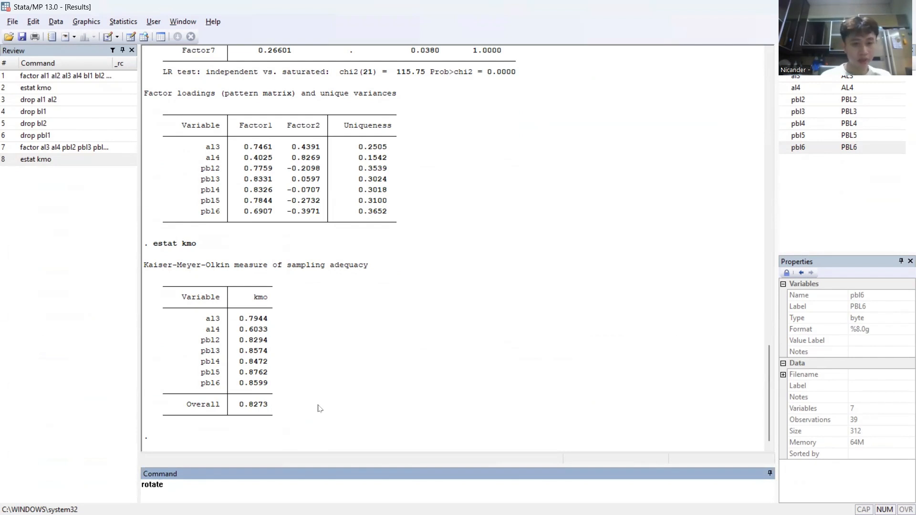
text(, blanks)
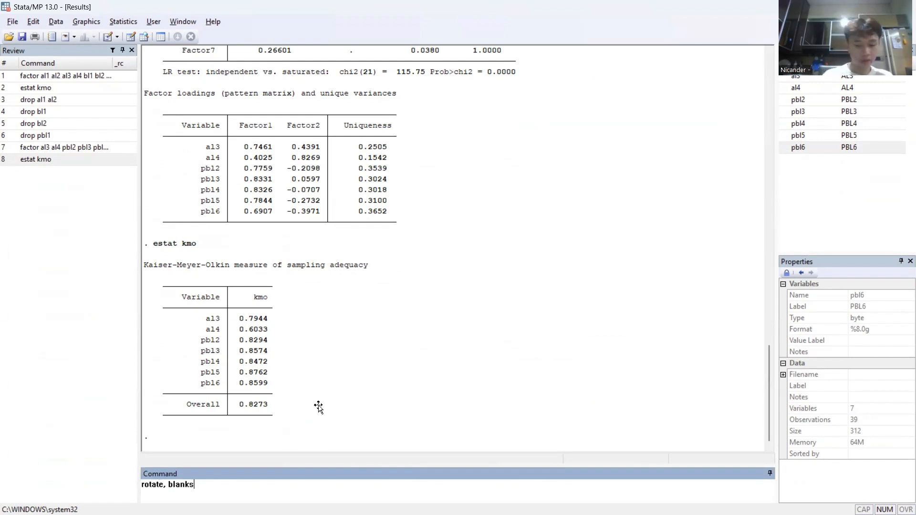
text( 90.7))
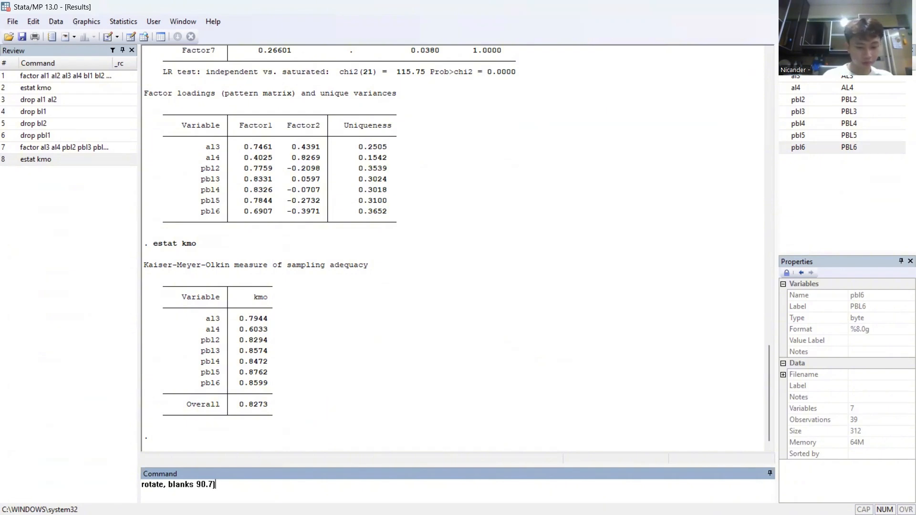
key(BackSpace)
key(BackSpace)
key(BackSpace)
key(BackSpace)
key(BackSpace)
text(()
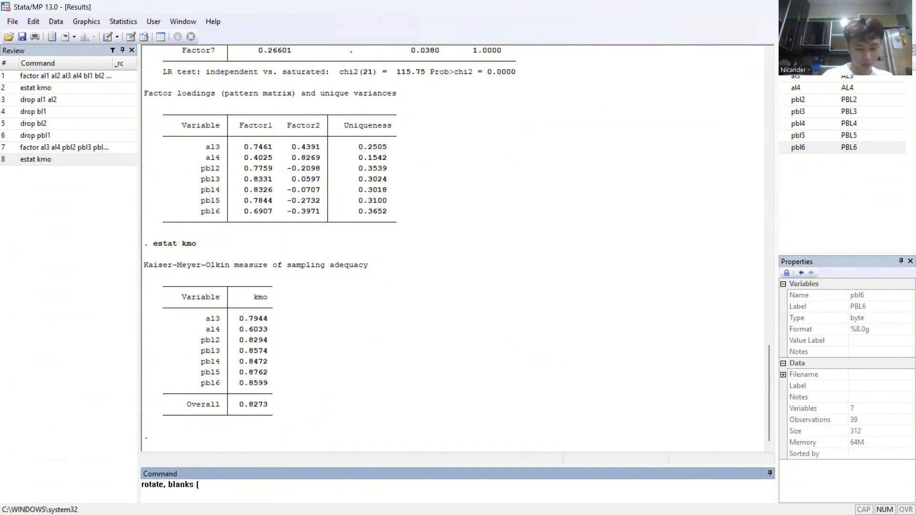
text(0.7))
key(Return)
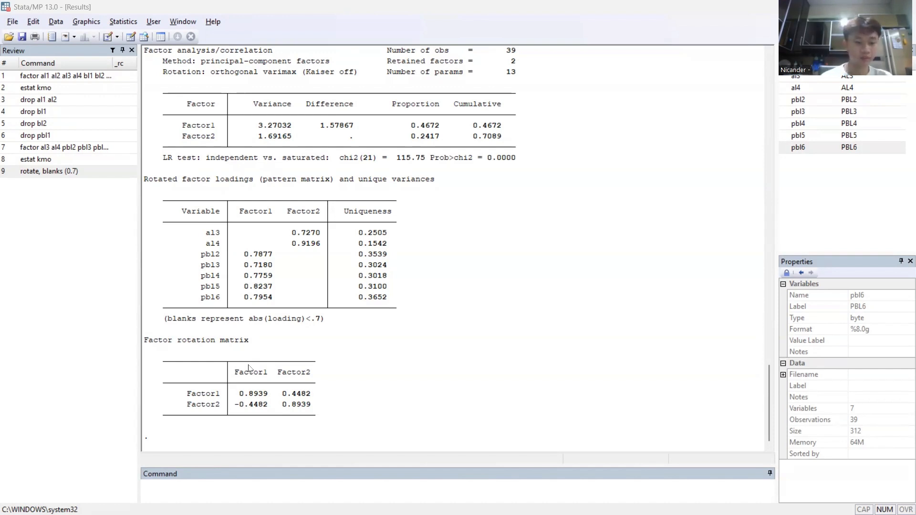
Switch to the Stata session containing x, m and y, examine those variables in the Data Editor, and return to the results.
click(558, 169)
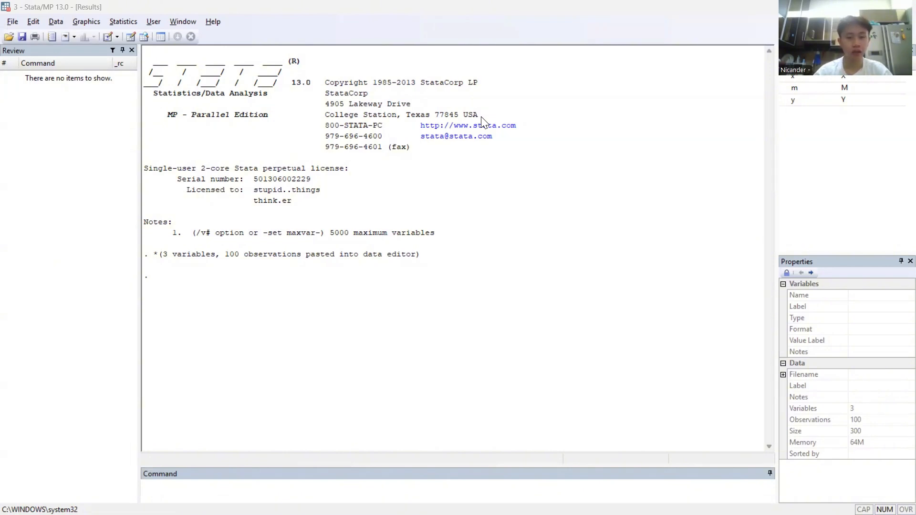
click(129, 37)
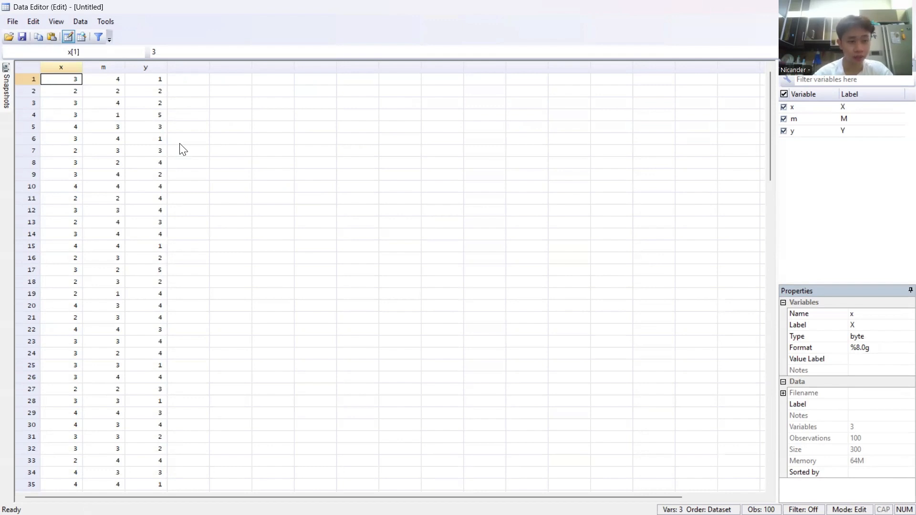
click(109, 82)
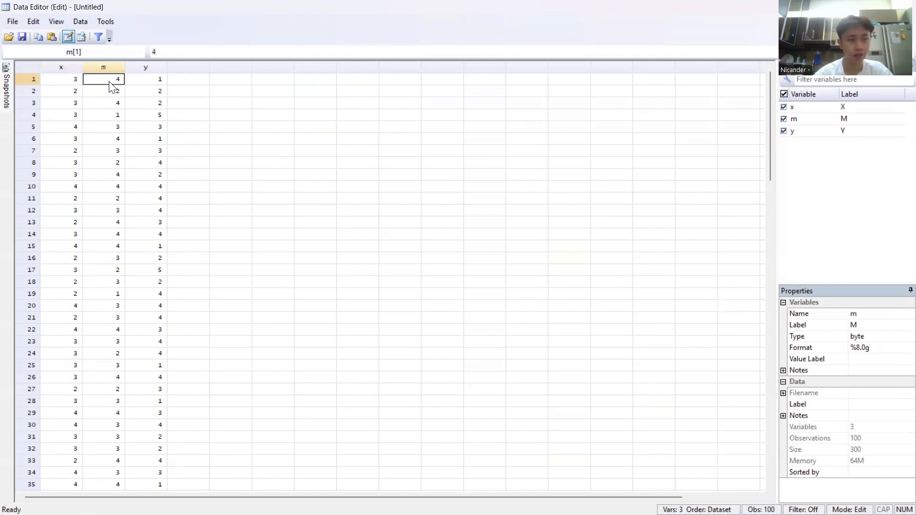
click(145, 88)
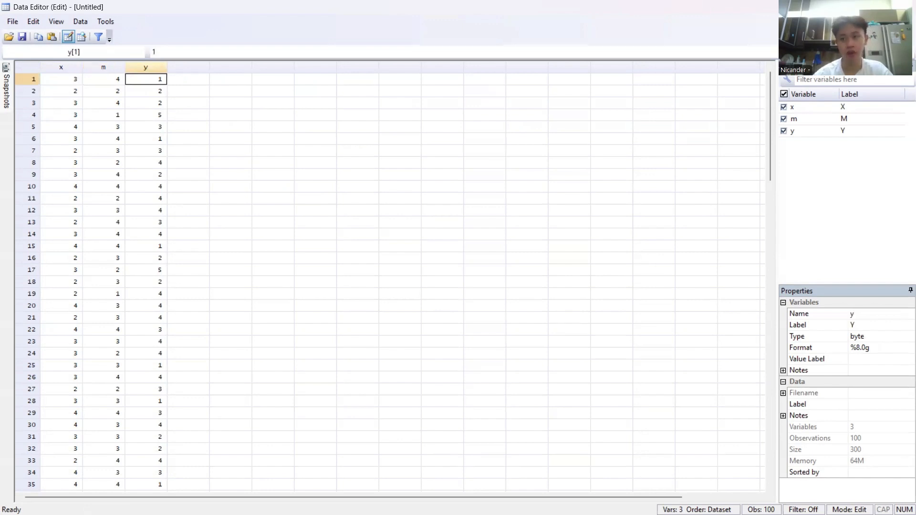
key(Left)
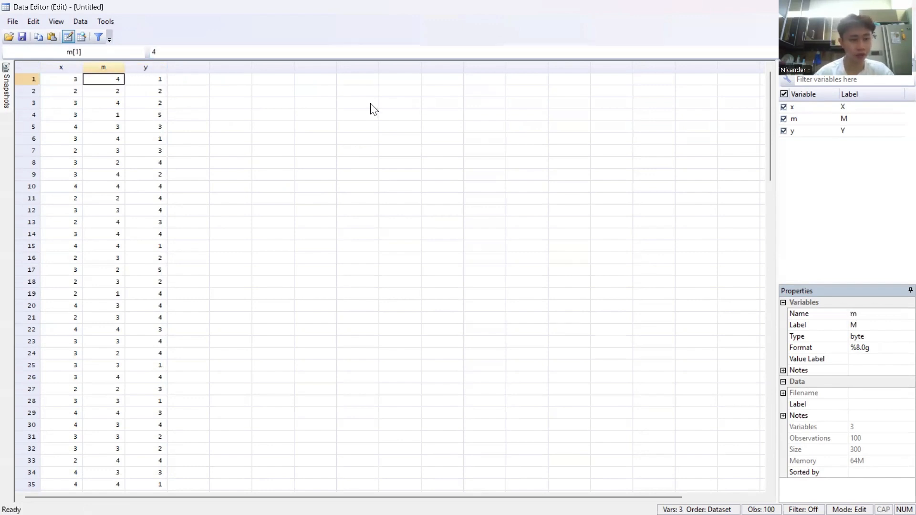
key(ctrl+shift+Down)
key(ctrl+Up)
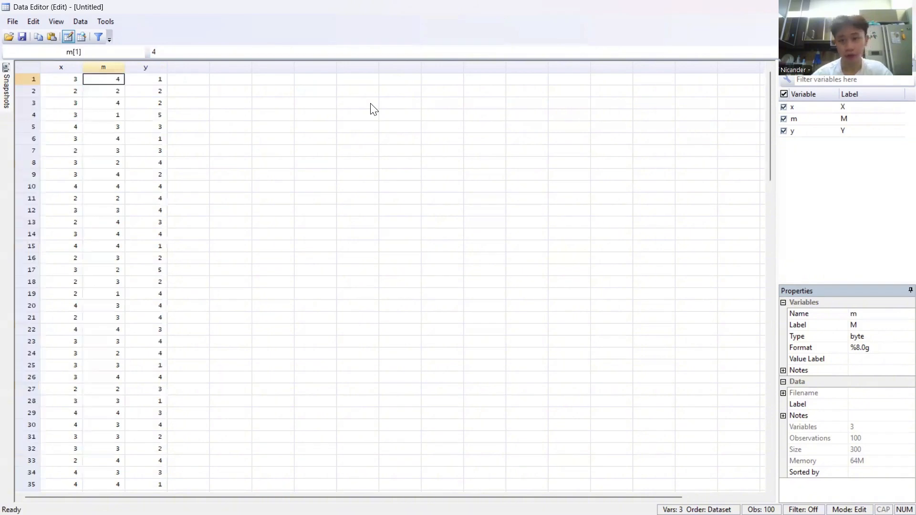
key(alt+Tab)
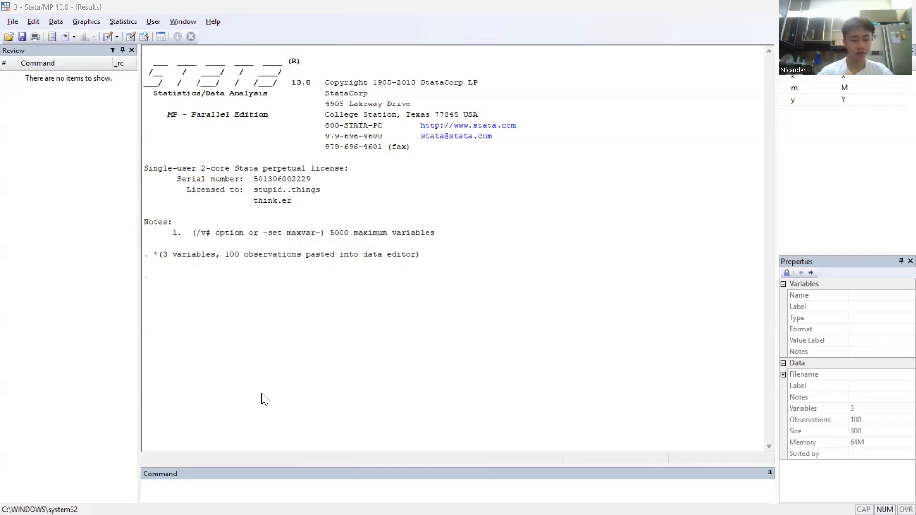
Test x, m and y for normality by running mvtest normality x m y, univariate stats(all).
click(265, 400)
text(mvtest nor)
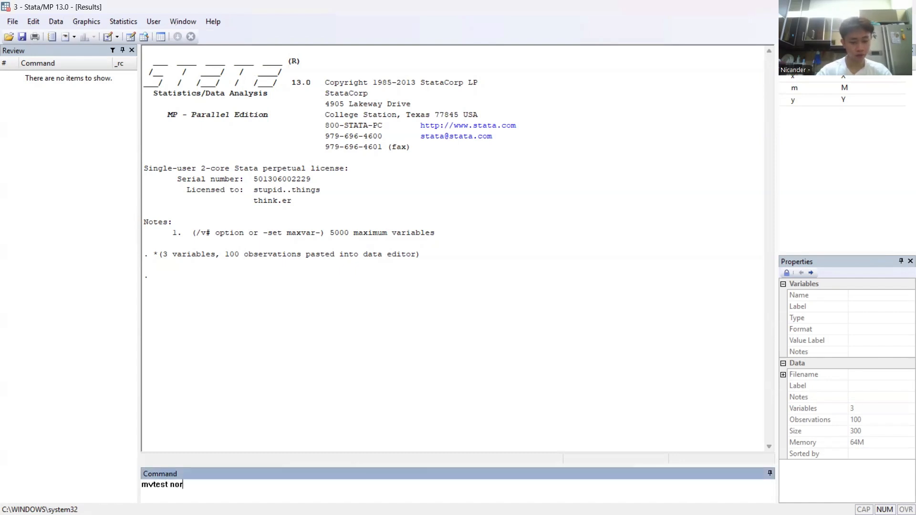
text(mality)
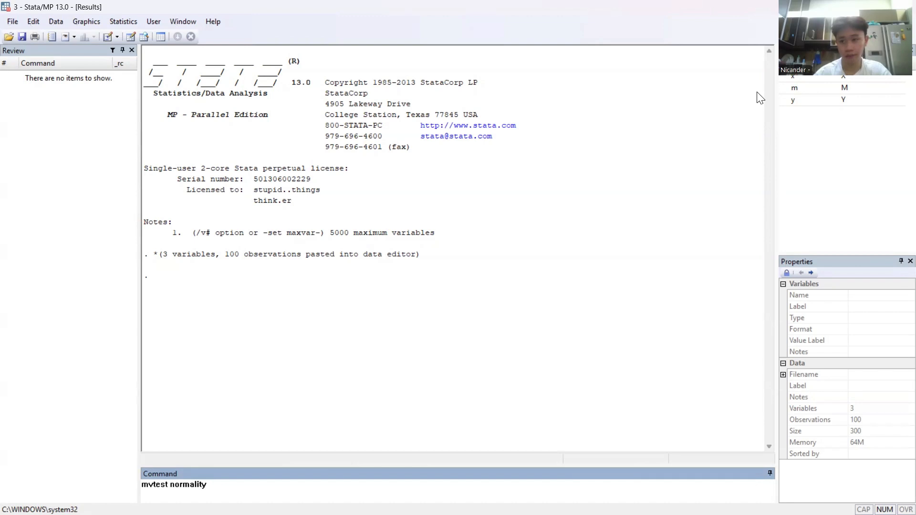
double_click(809, 78)
double_click(807, 89)
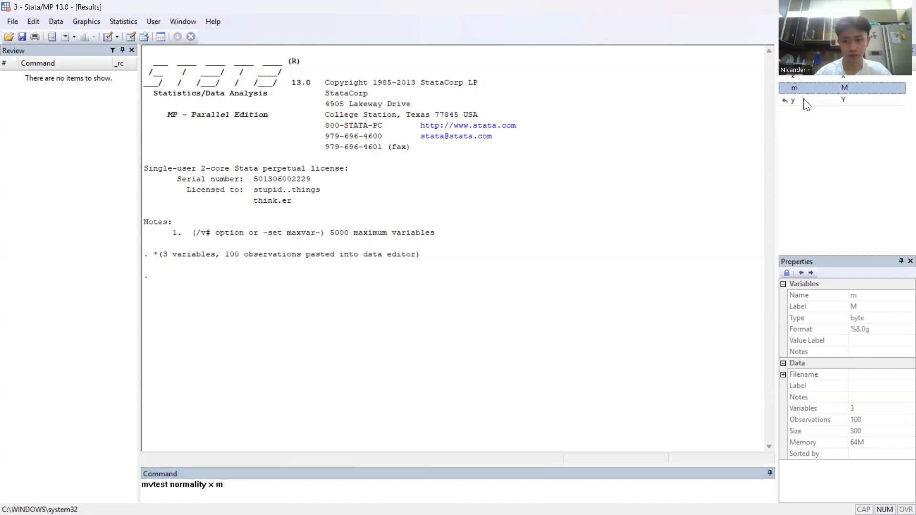
double_click(806, 100)
click(289, 494)
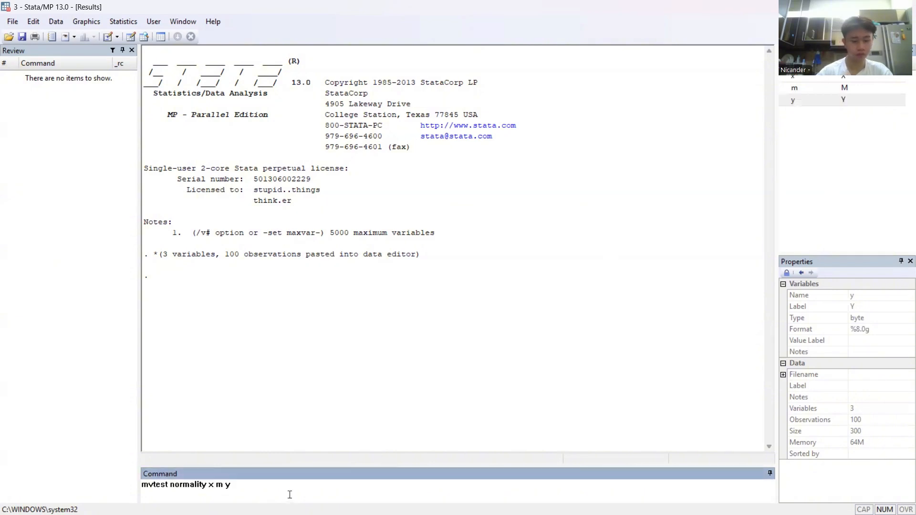
text(, u)
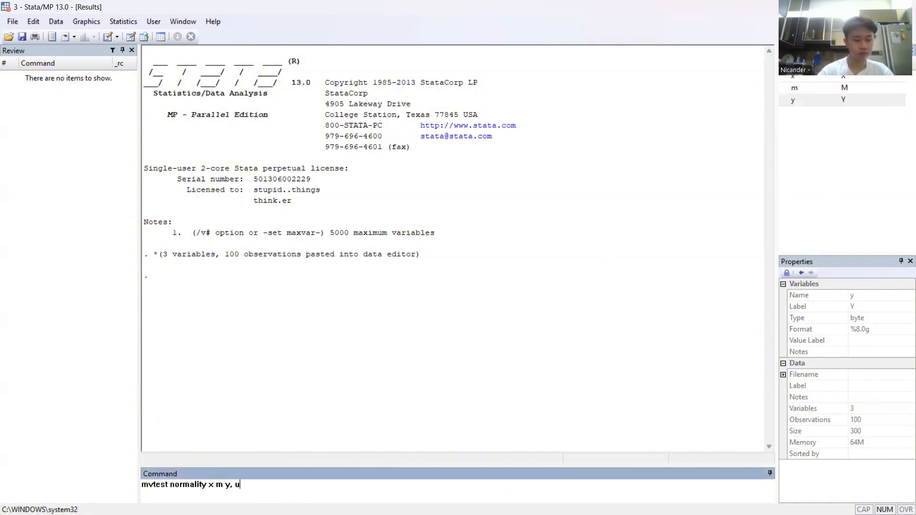
text(nivariate)
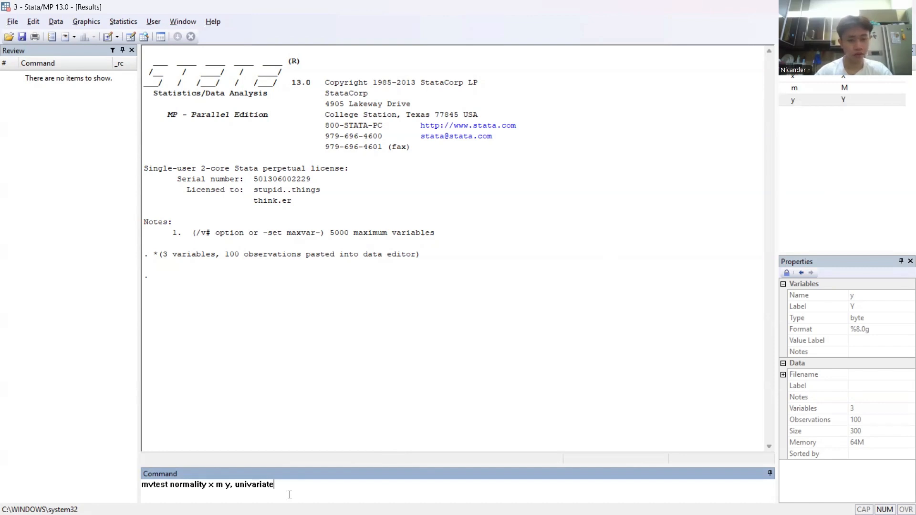
text( stats(all)
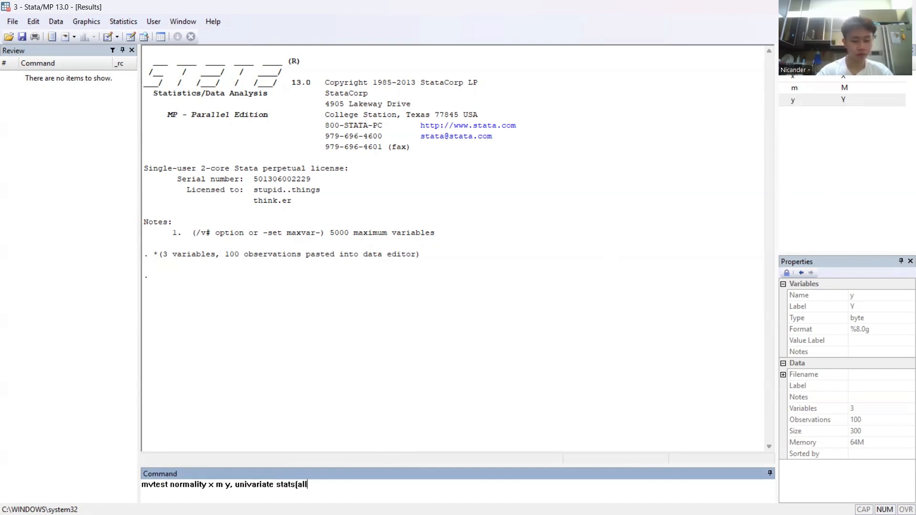
text())
key(Return)
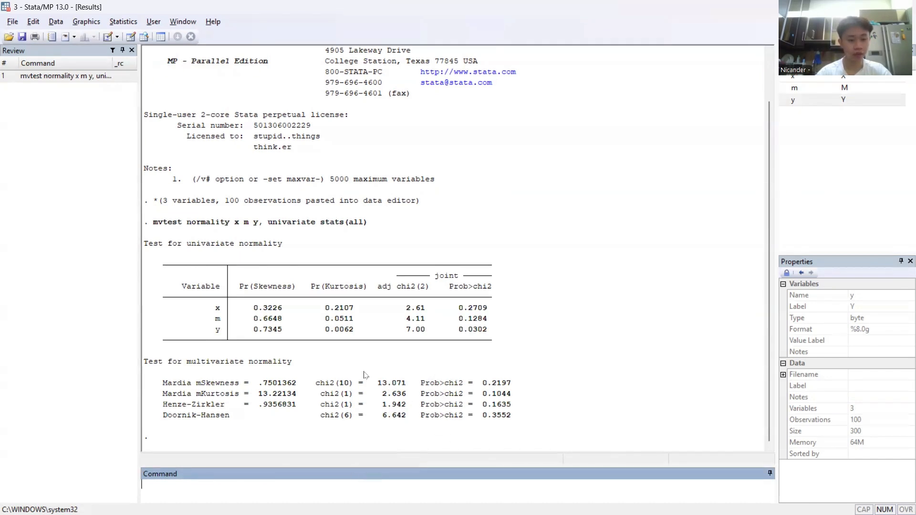
Open the SEM Builder for model building and estimation and maximize its window.
key(alt+Tab)
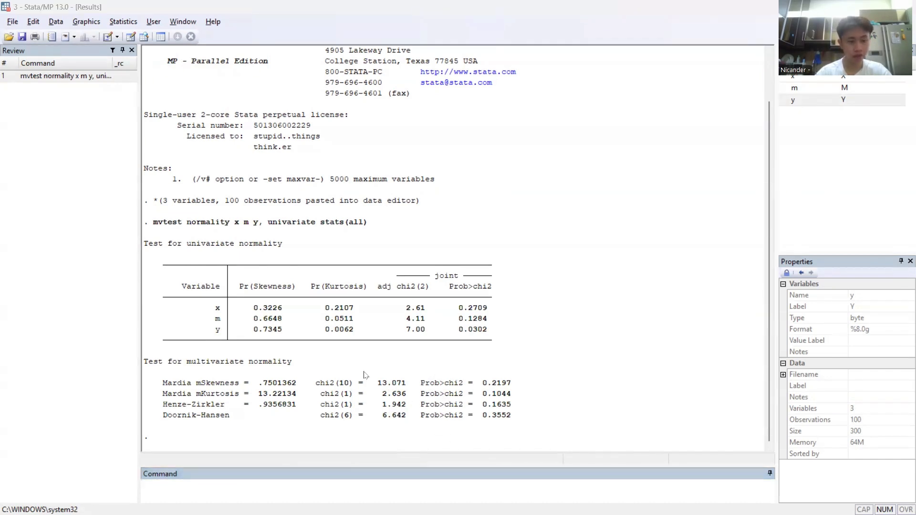
click(149, 28)
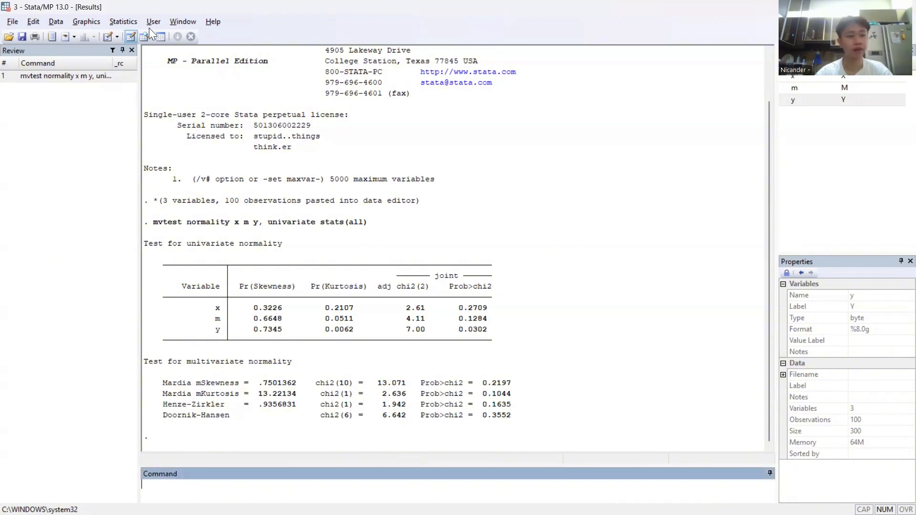
click(136, 23)
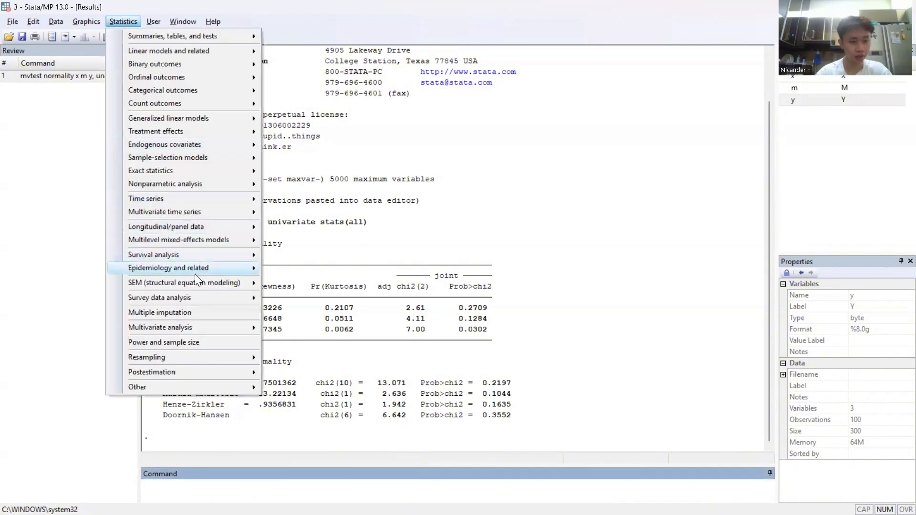
mouse_move(168, 285)
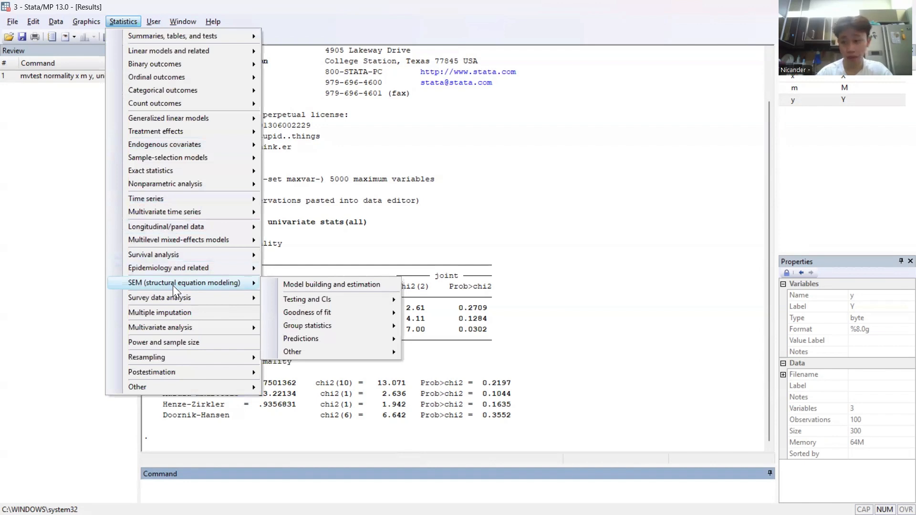
click(309, 285)
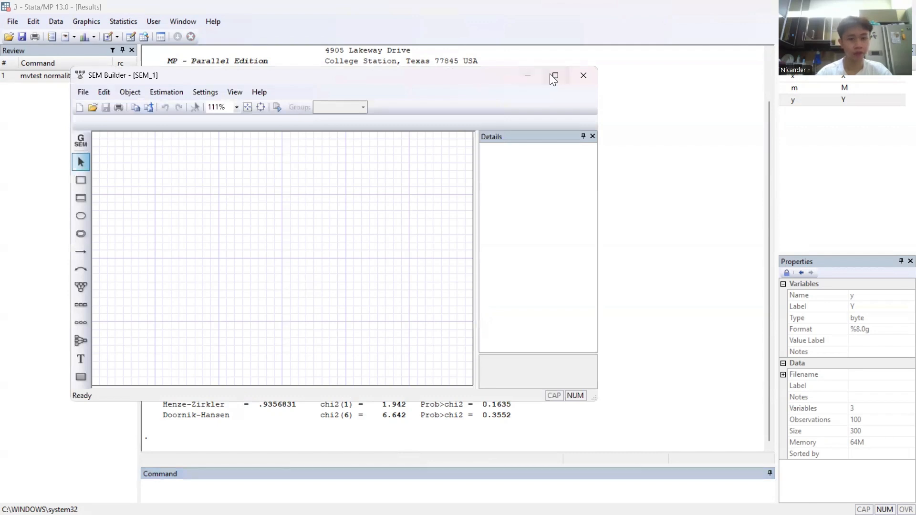
click(553, 77)
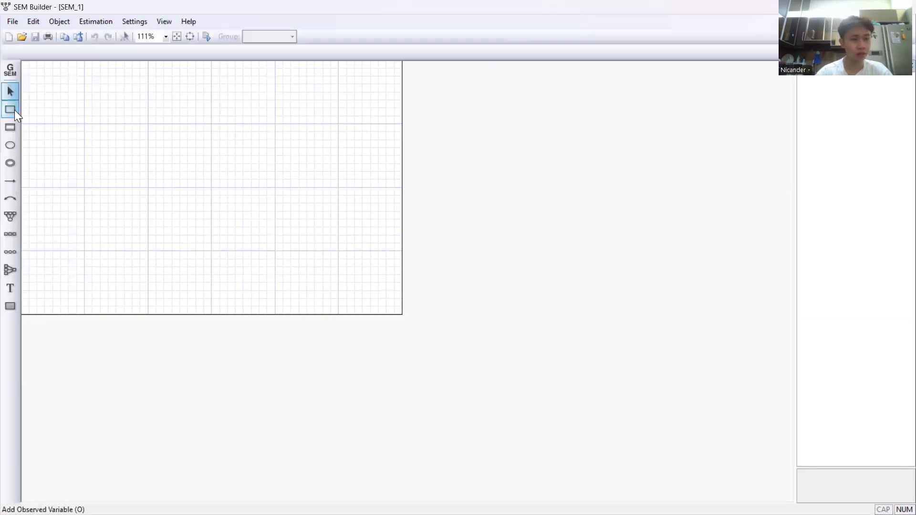
Place three observed-variable boxes on the SEM canvas in a triangle: lower left, upper middle and lower right.
click(15, 111)
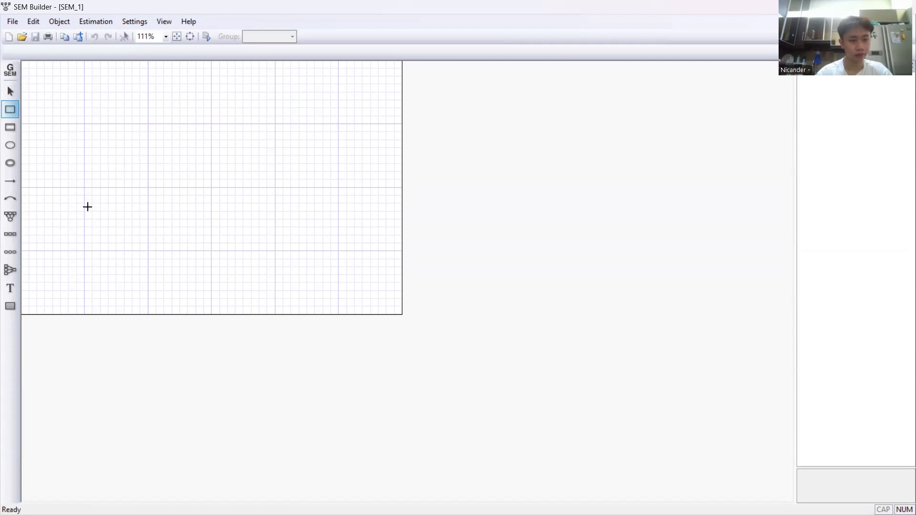
click(88, 206)
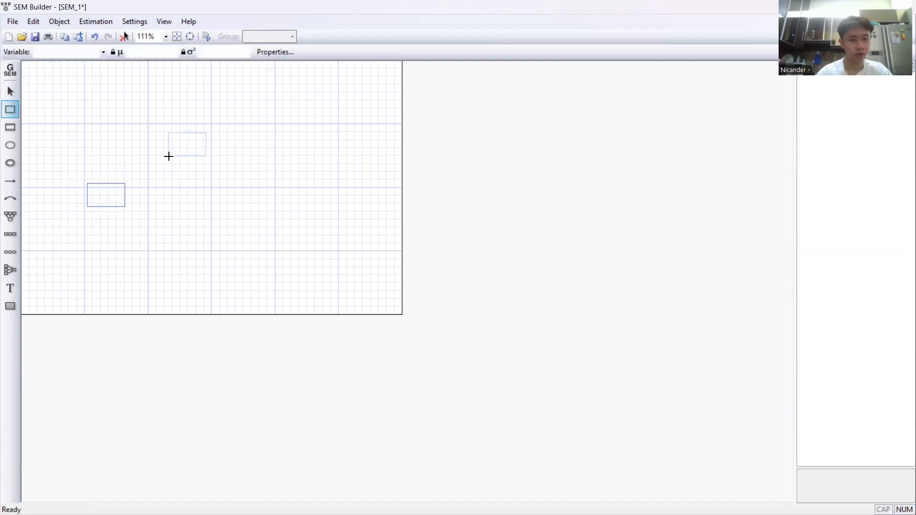
click(169, 156)
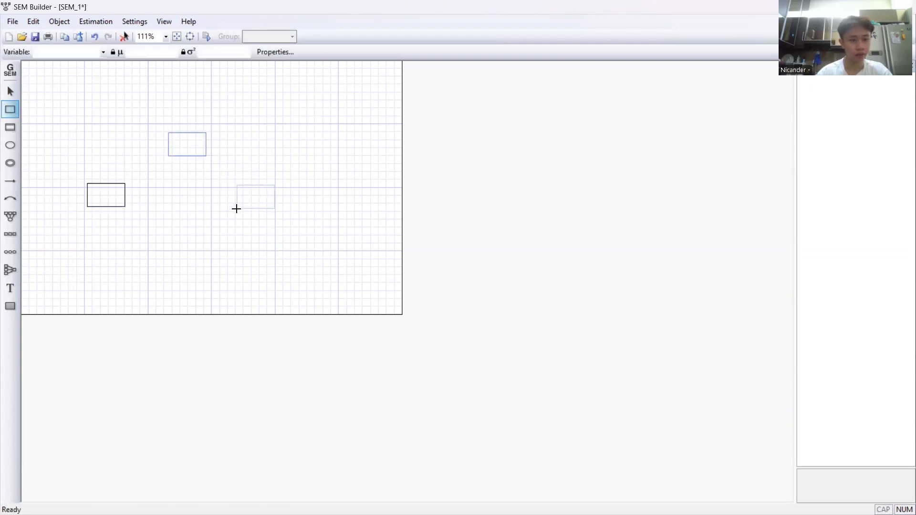
click(237, 208)
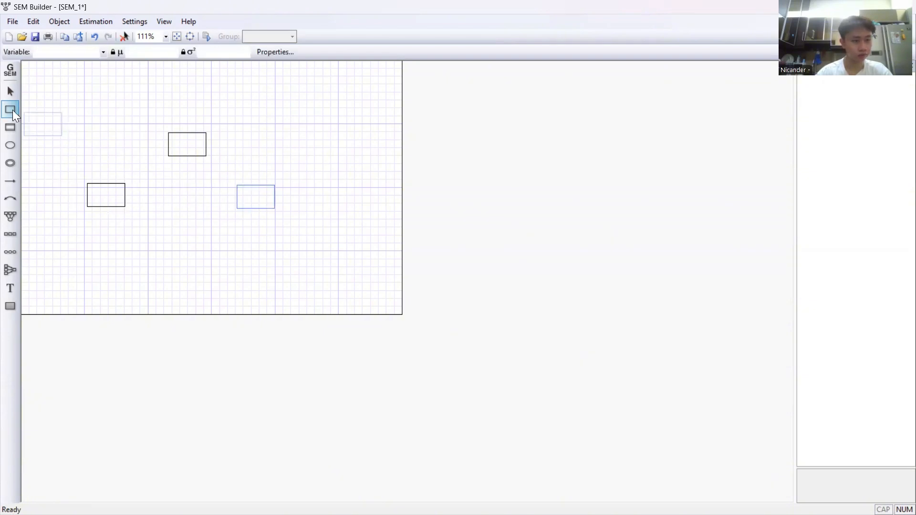
Assign the variable x to the lower-left observed-variable box of the SEM diagram.
click(10, 91)
click(101, 189)
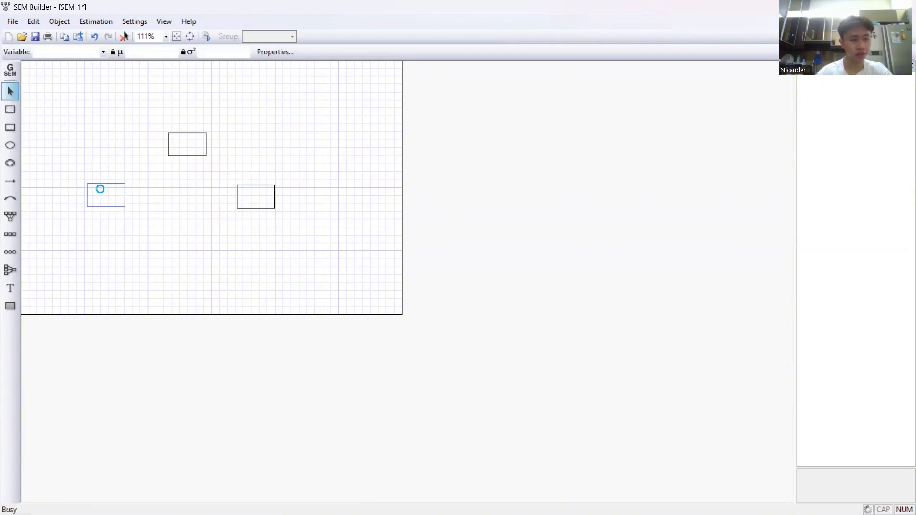
click(420, 234)
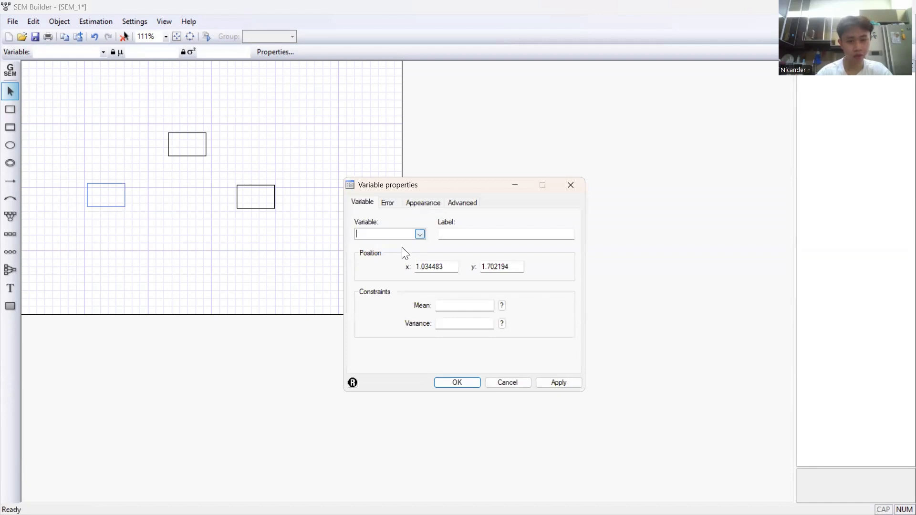
click(402, 251)
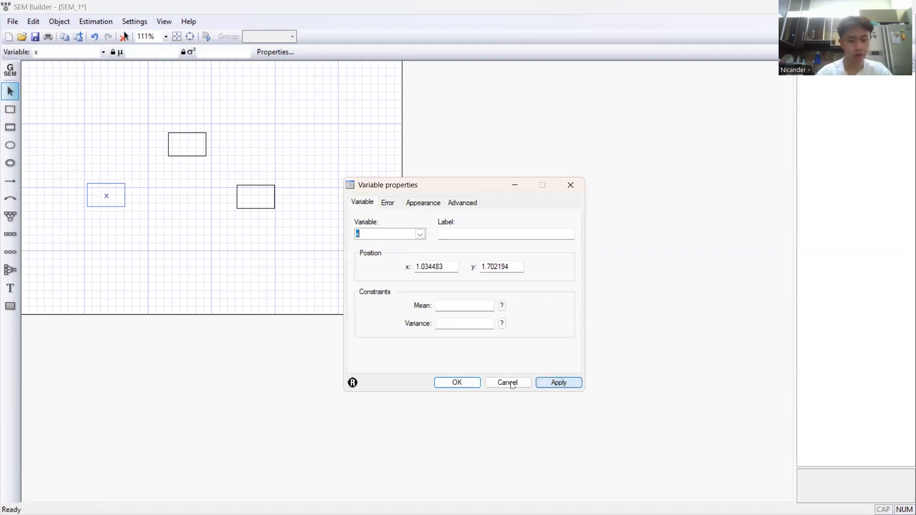
click(457, 382)
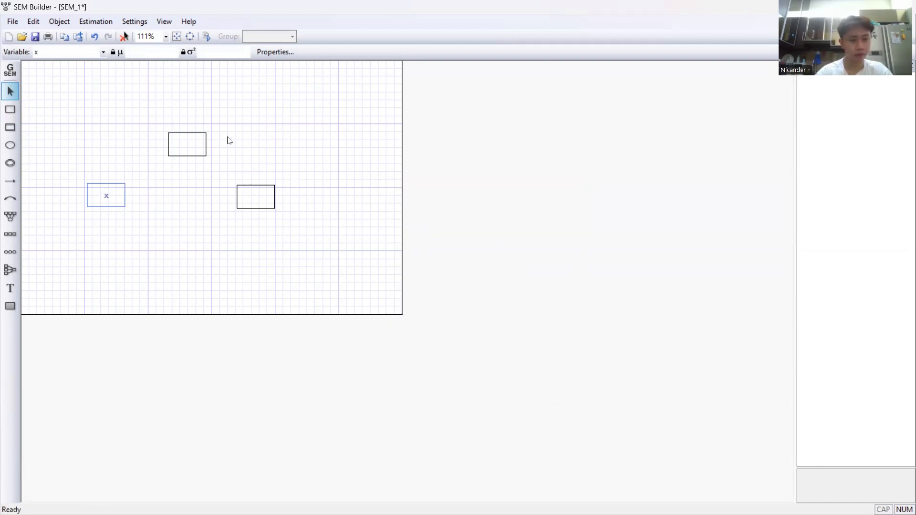
Assign the variable m to the upper-middle observed-variable box of the SEM diagram.
double_click(188, 140)
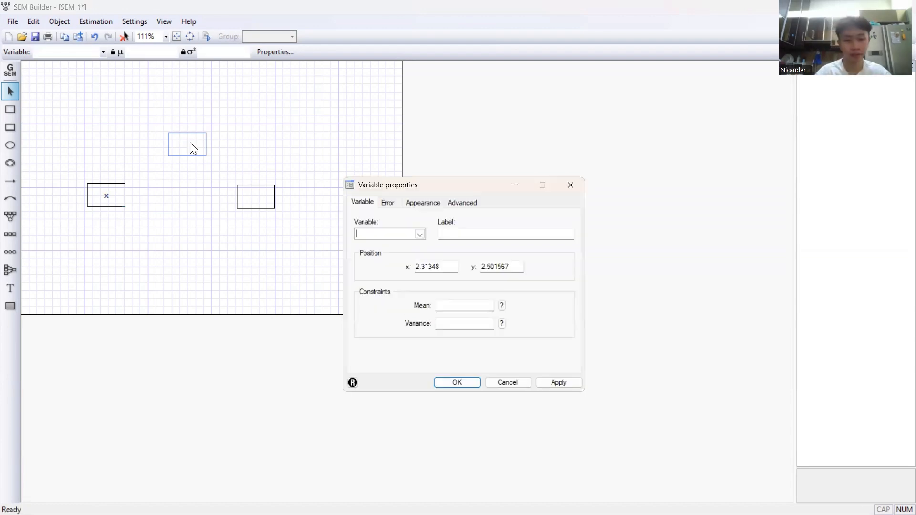
click(420, 235)
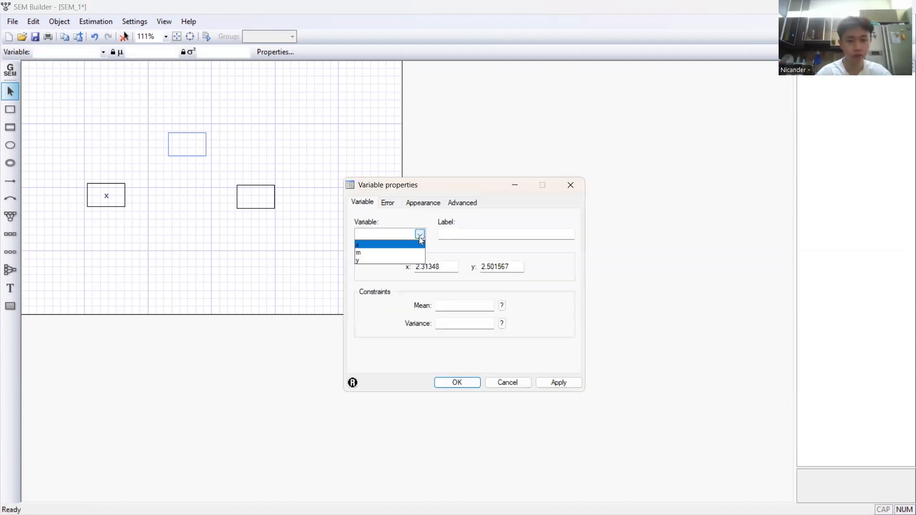
click(544, 377)
click(477, 382)
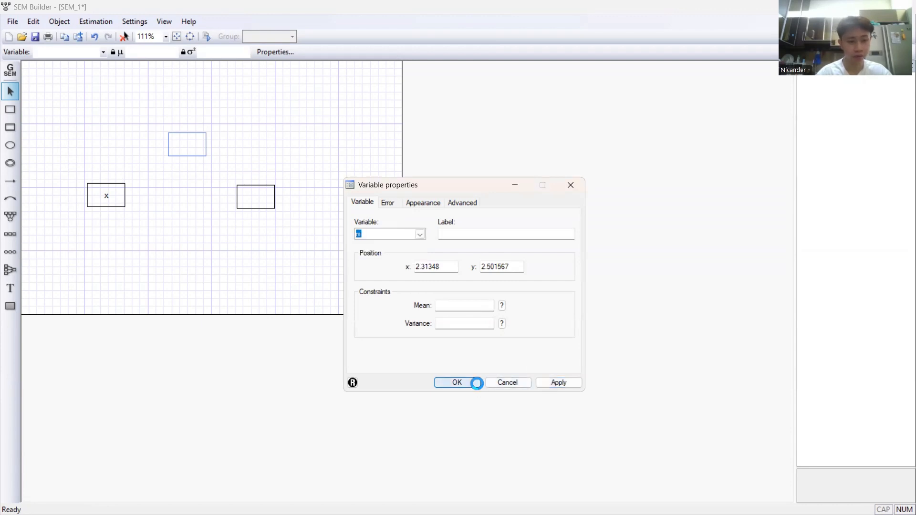
Assign the variable y to the lower-right observed-variable box of the SEM diagram.
double_click(257, 195)
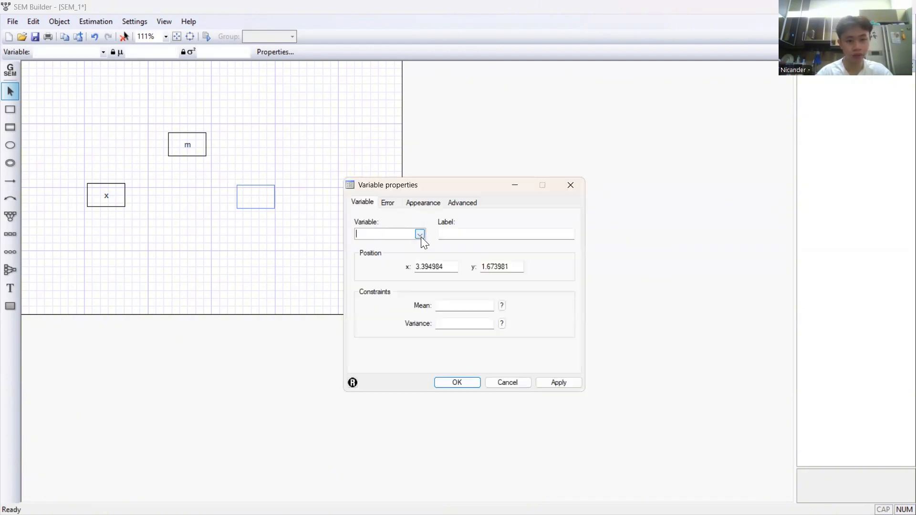
text(y)
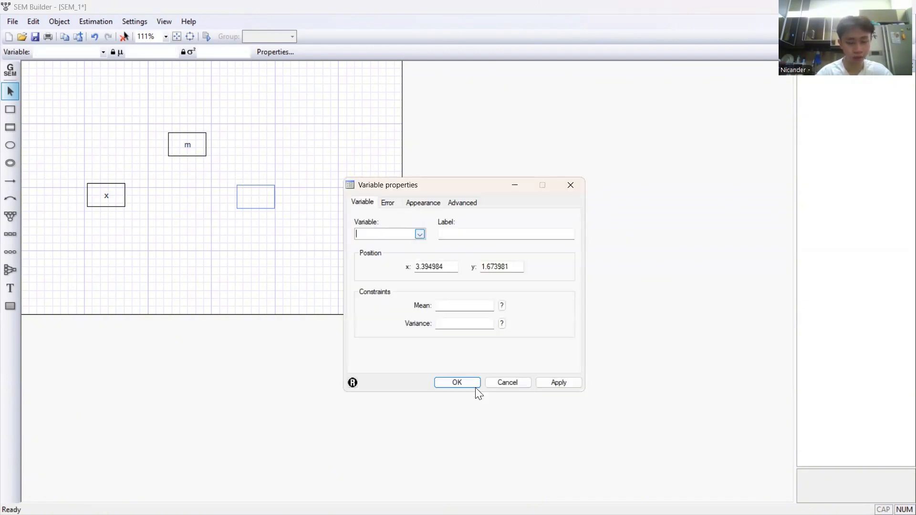
click(476, 386)
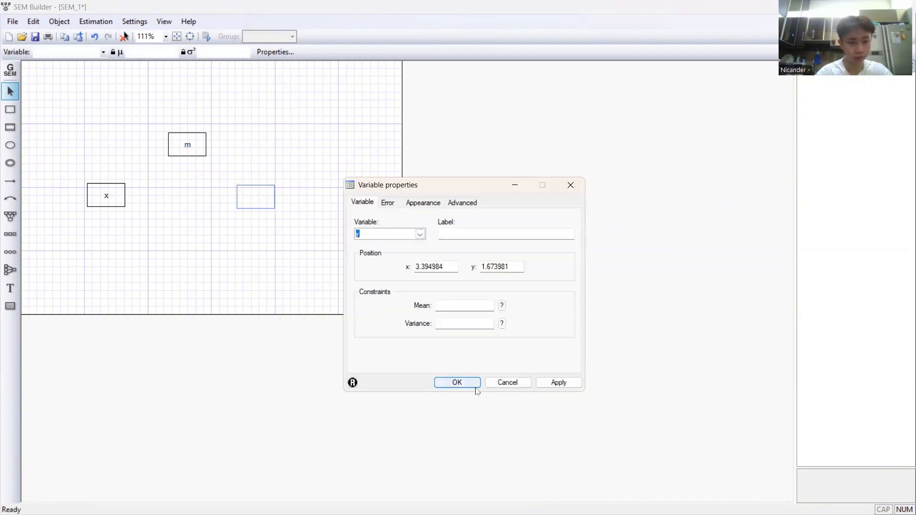
Draw the mediation paths from x to m, from m to y, and directly from x to y.
click(109, 186)
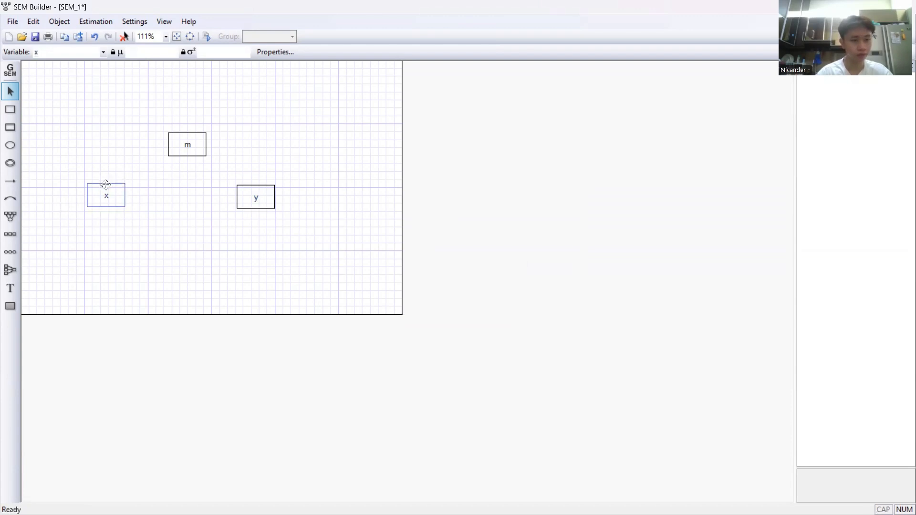
click(10, 181)
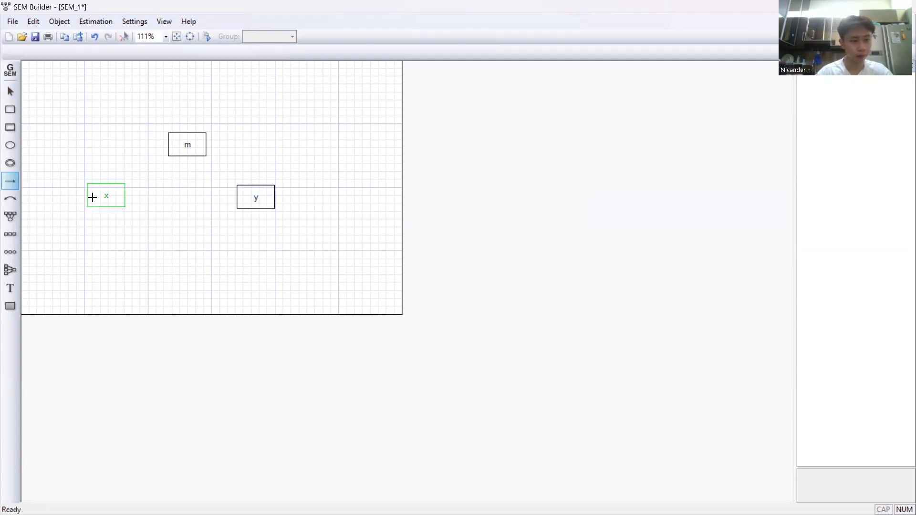
drag(103, 186, 256, 186)
drag(121, 196, 236, 194)
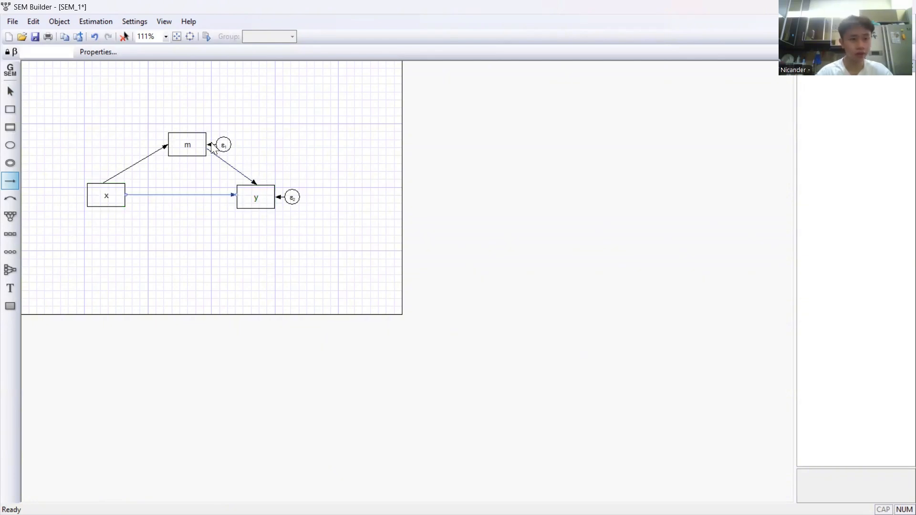
Estimate the path model with the maximum likelihood method and return to the Stata results window.
click(103, 23)
click(108, 34)
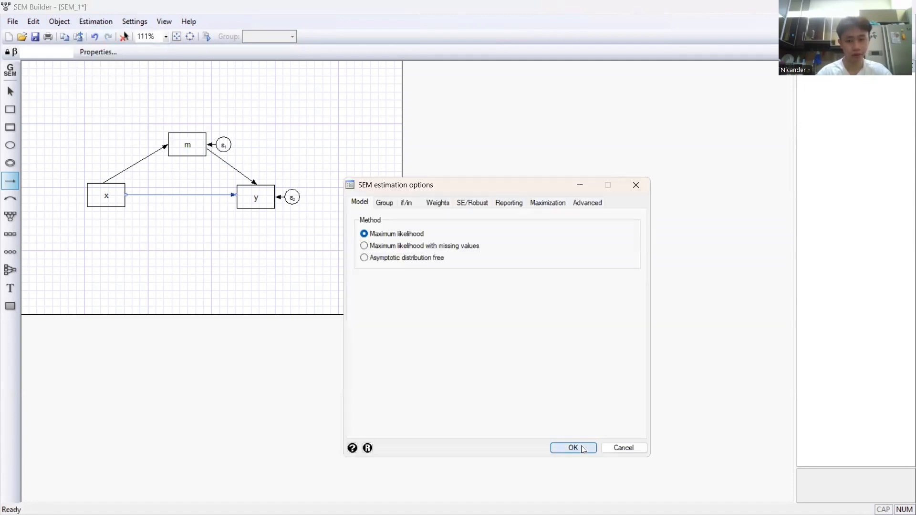
click(574, 447)
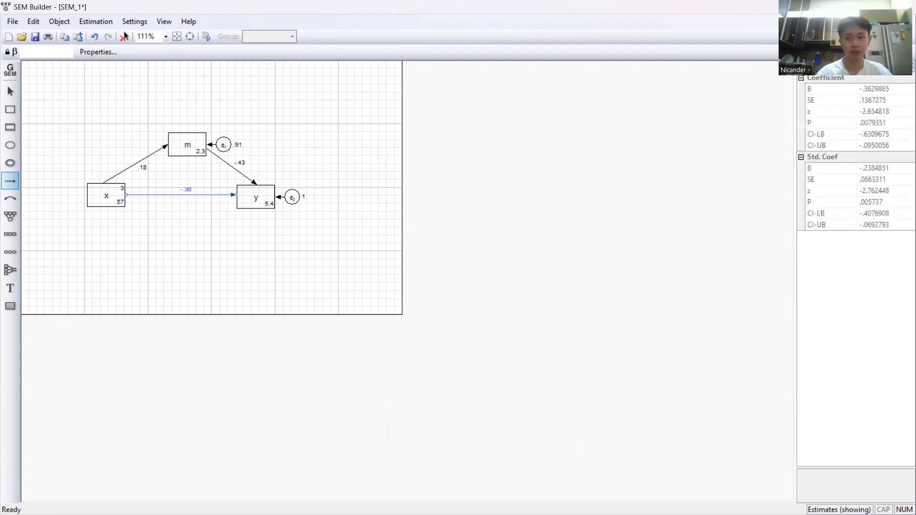
click(848, 7)
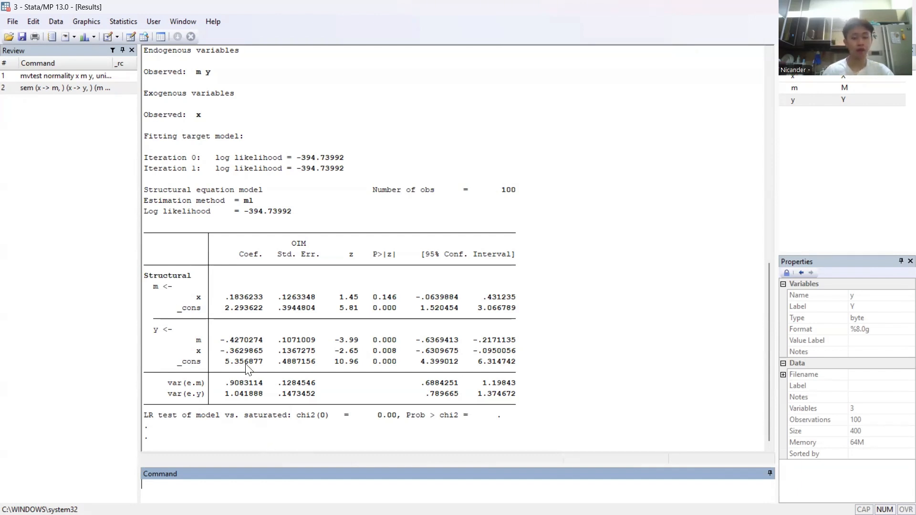
Compute all goodness-of-fit statistics for the model by running estat gof,stat (all).
key(alt+Tab)
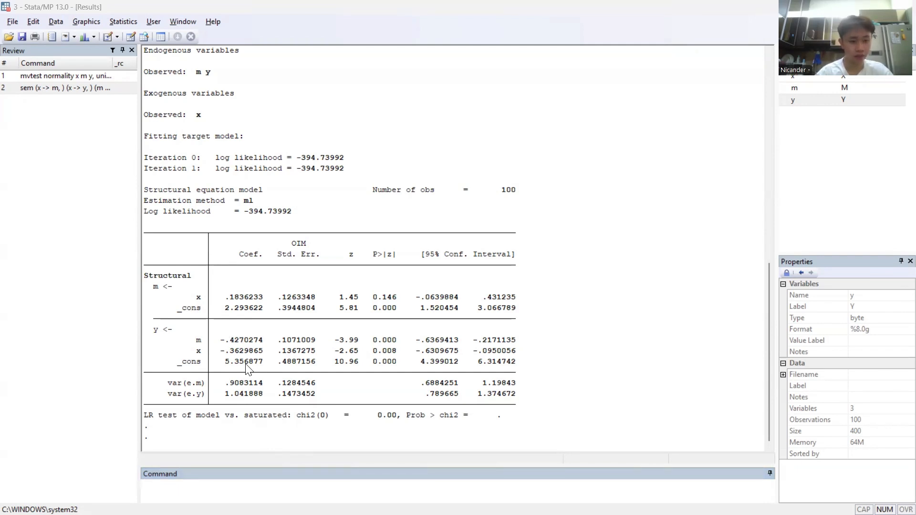
key(alt+Tab)
text(estat gof)
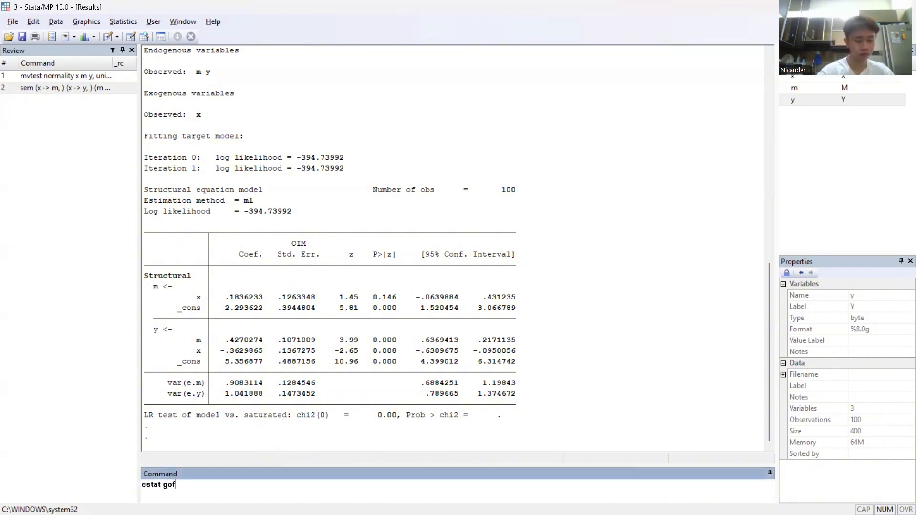
text(,stat (al)
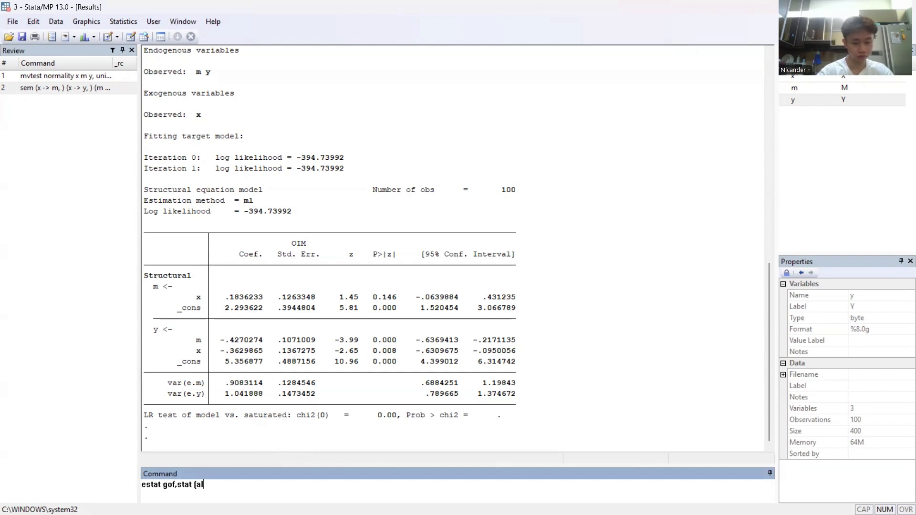
text(l))
key(Return)
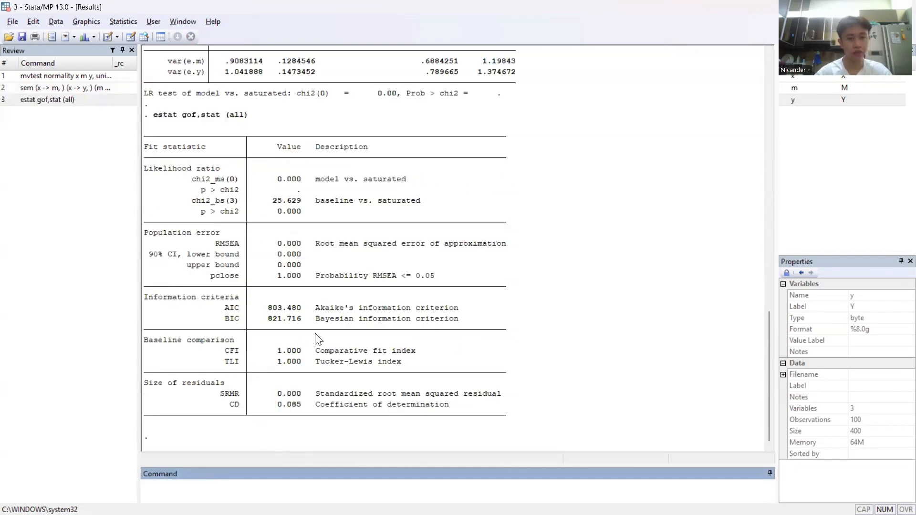
key(alt+Tab)
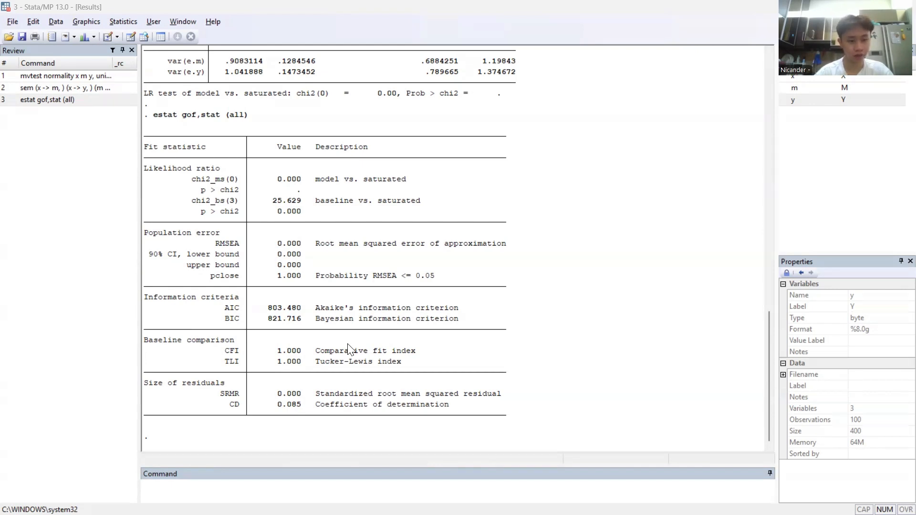
click(283, 344)
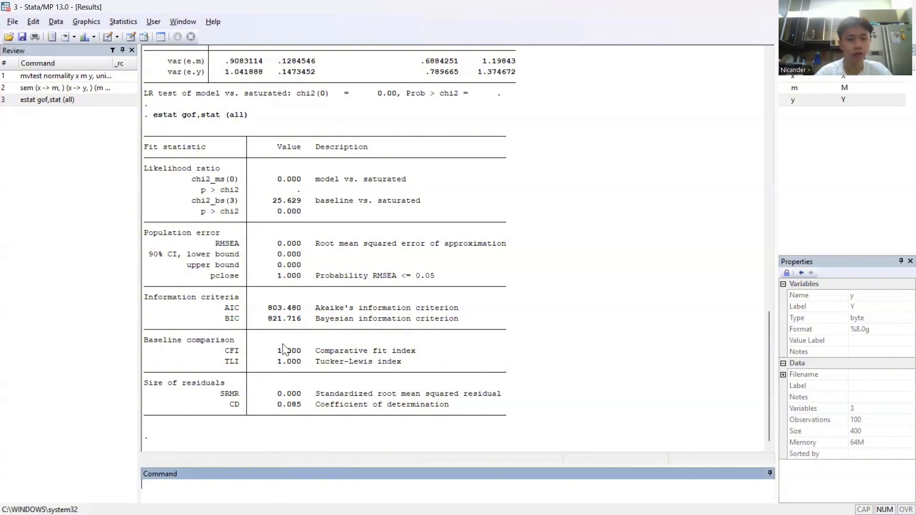
key(alt+Tab)
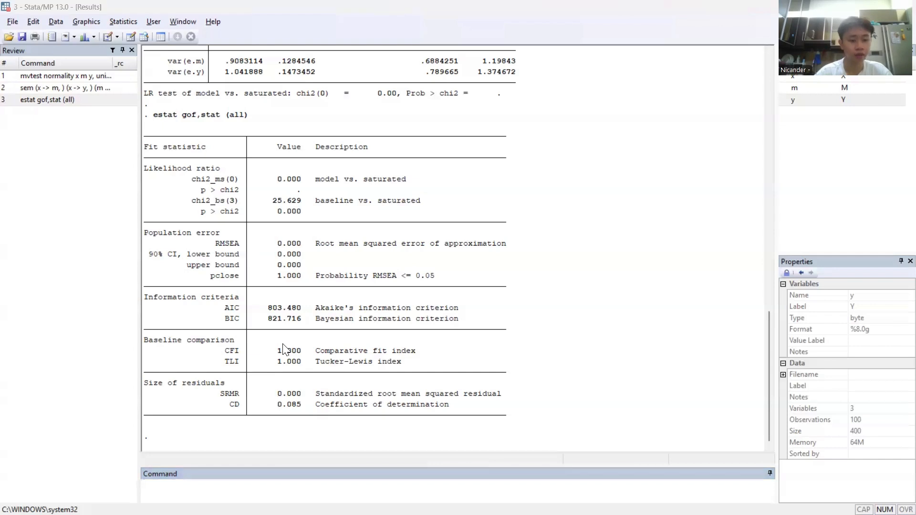
click(297, 251)
text(ssc)
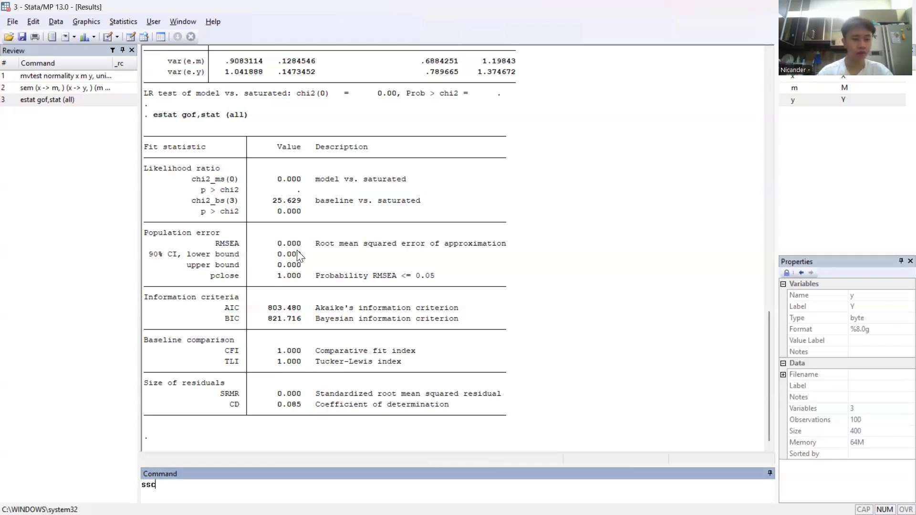
key(alt+Tab)
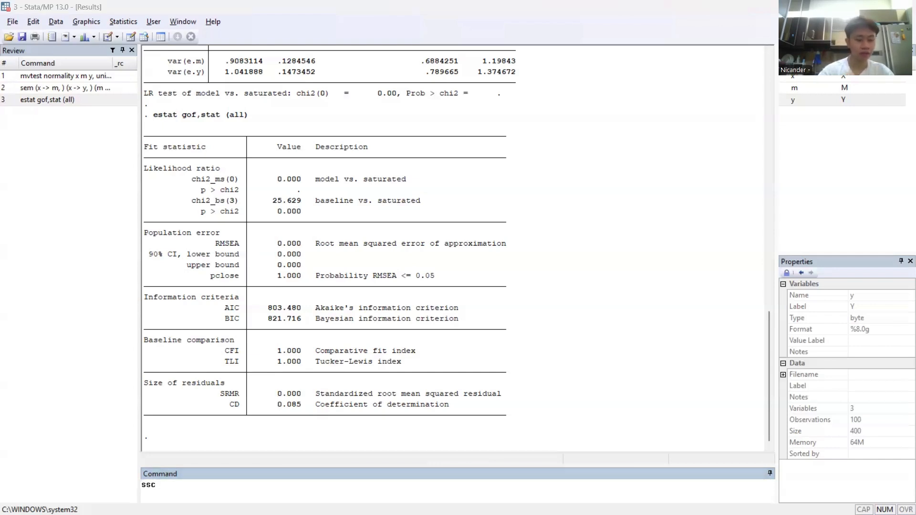
key(alt+Tab)
text(install medsem)
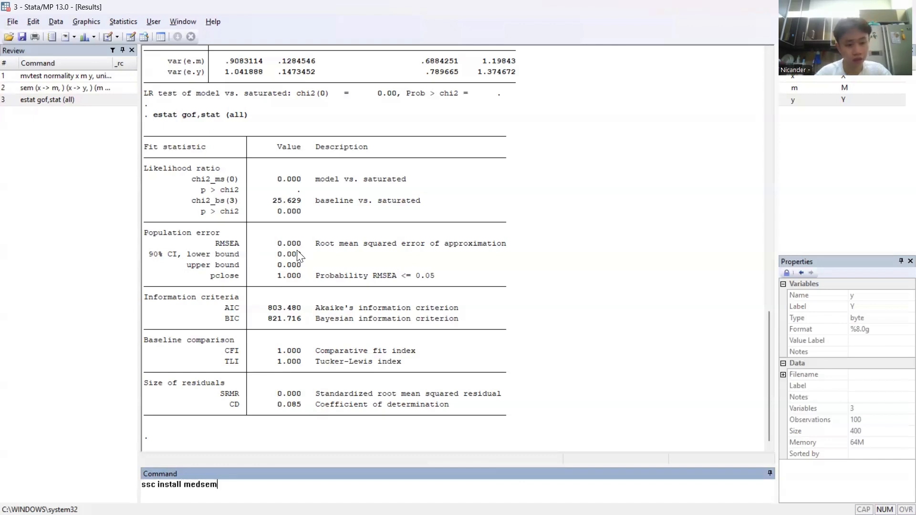
key(alt+Tab)
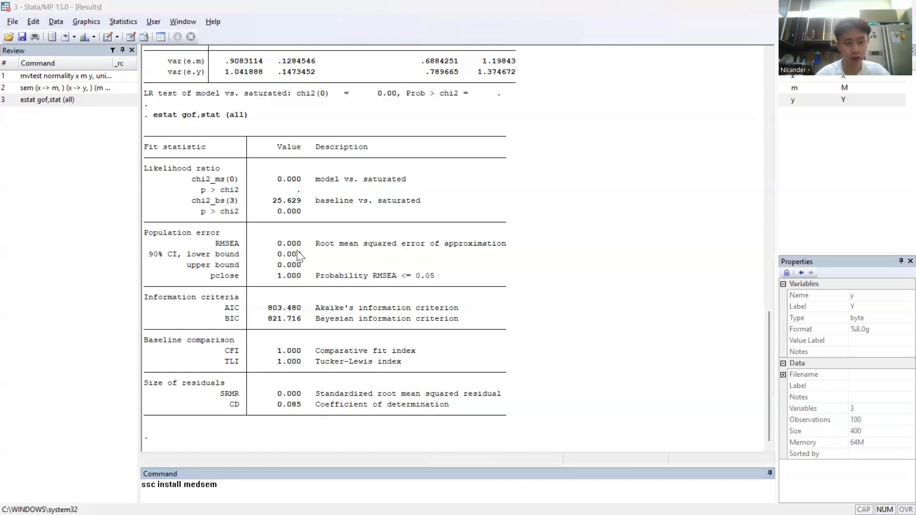
key(alt+Tab)
key(BackSpace)
key(BackSpace)
key(BackSpace)
key(BackSpace)
key(BackSpace)
key(BackSpace)
key(BackSpace)
key(BackSpace)
key(BackSpace)
key(BackSpace)
key(BackSpace)
key(BackSpace)
key(BackSpace)
key(BackSpace)
key(BackSpace)
key(BackSpace)
key(BackSpace)
key(BackSpace)
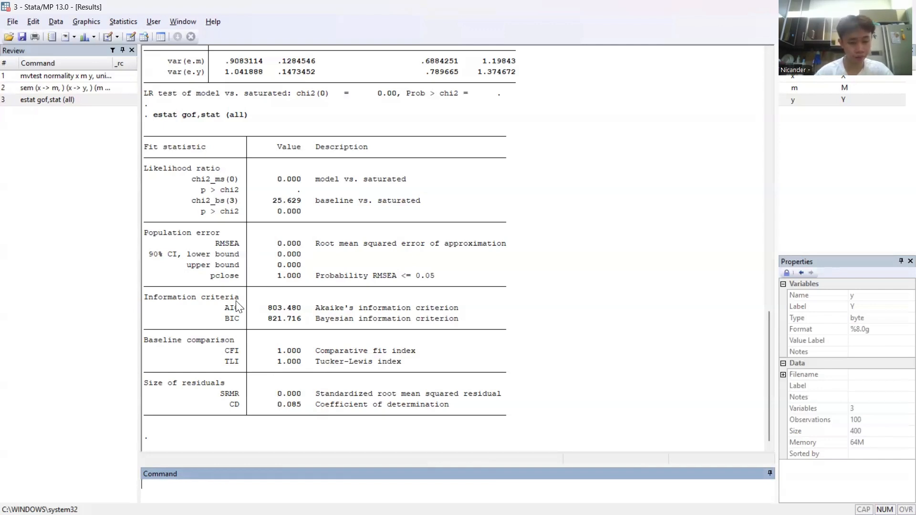
Begin a mediation test command with x as the independent variable: medsem, indep( x).
text(medsem, indep)
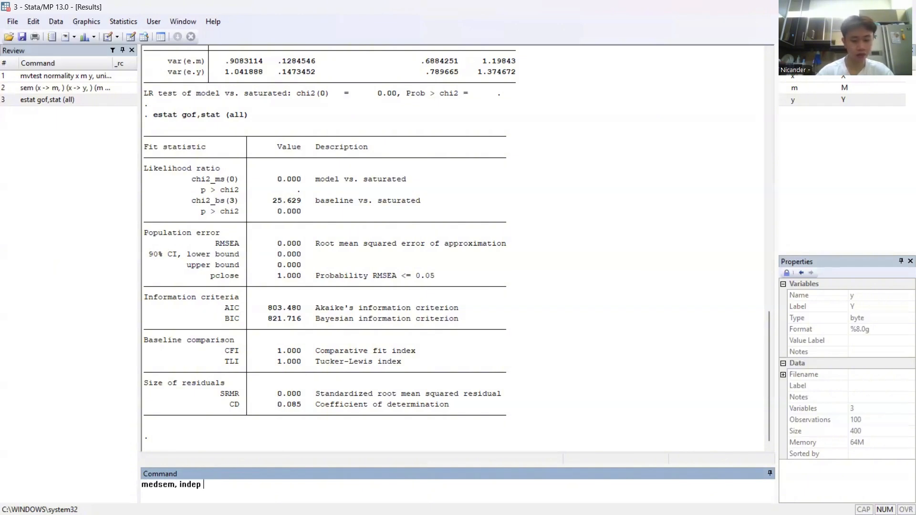
key(BackSpace)
text(()
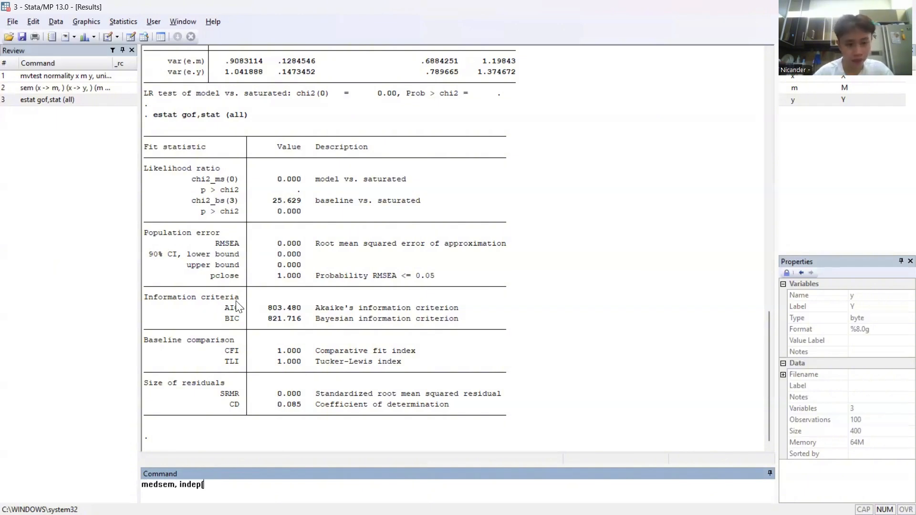
click(796, 77)
click(253, 494)
text() )
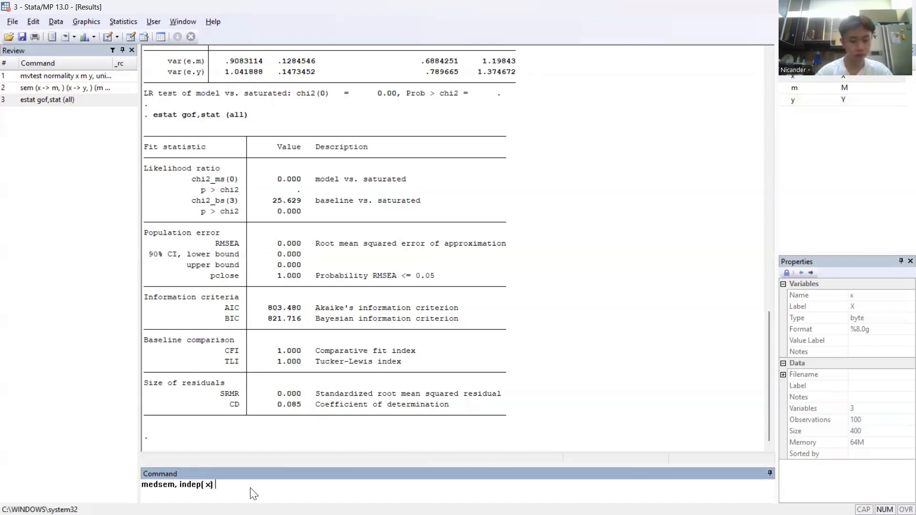
Complete the medsem command with the mediator and dependent variable as med( m) dep( y) and run it.
text(med)
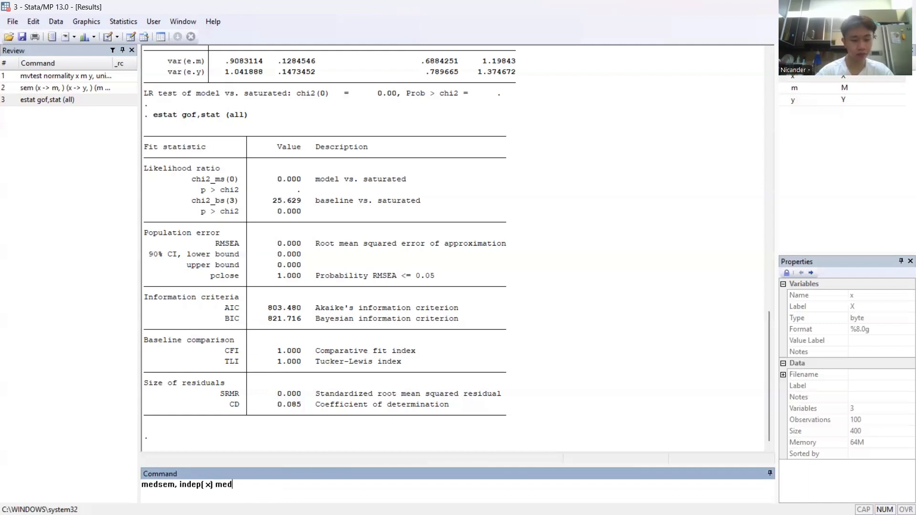
text(()
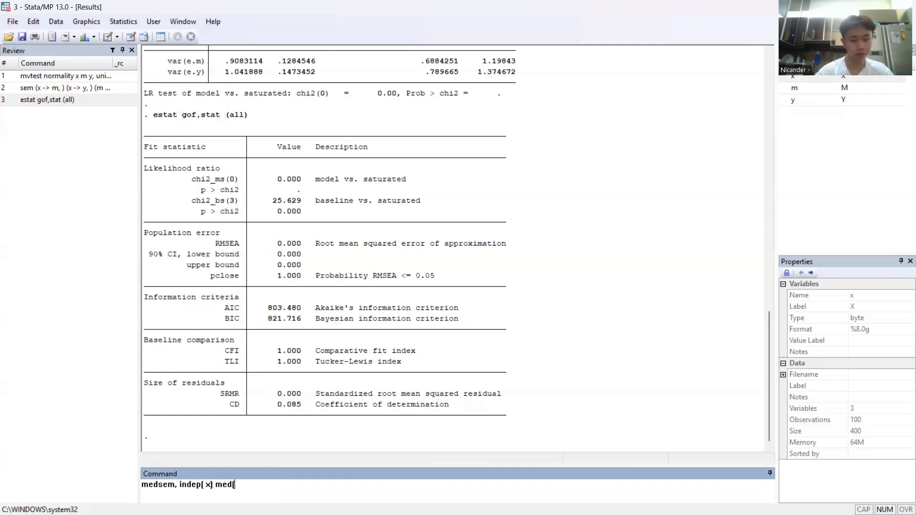
double_click(795, 91)
click(328, 484)
text())
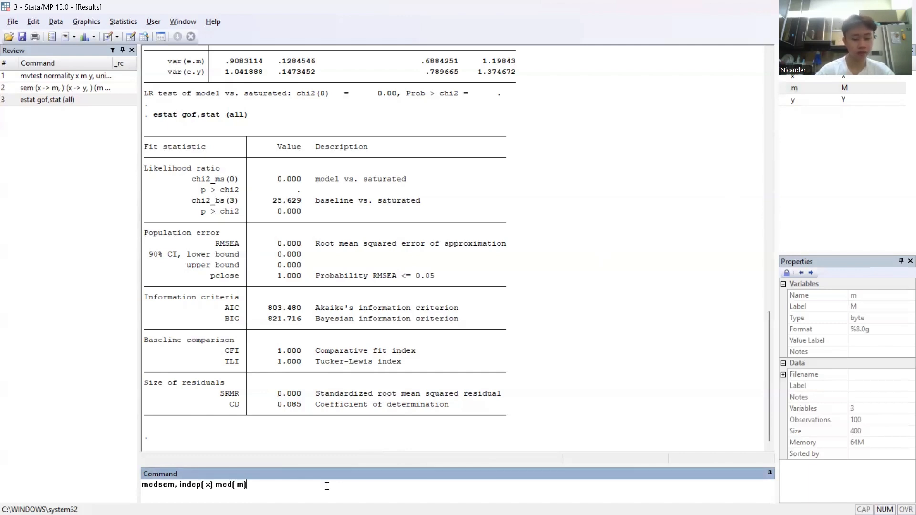
text( dep()
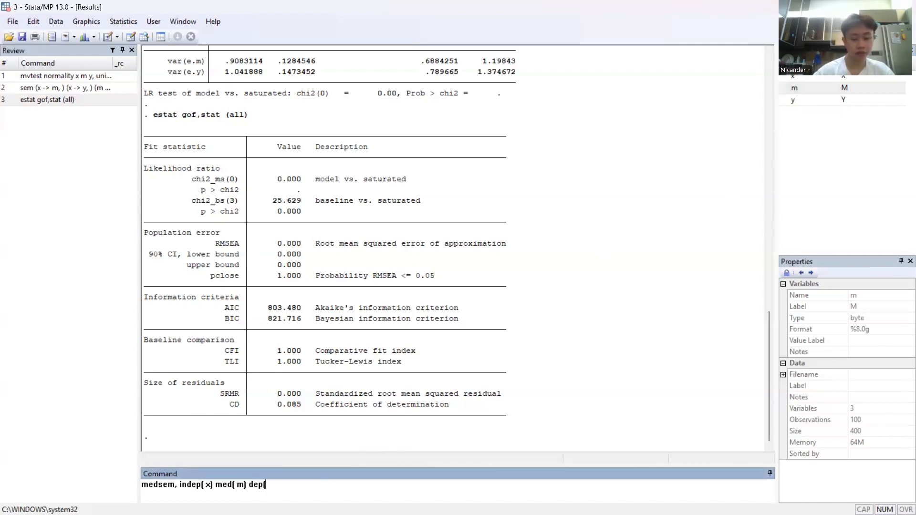
double_click(798, 101)
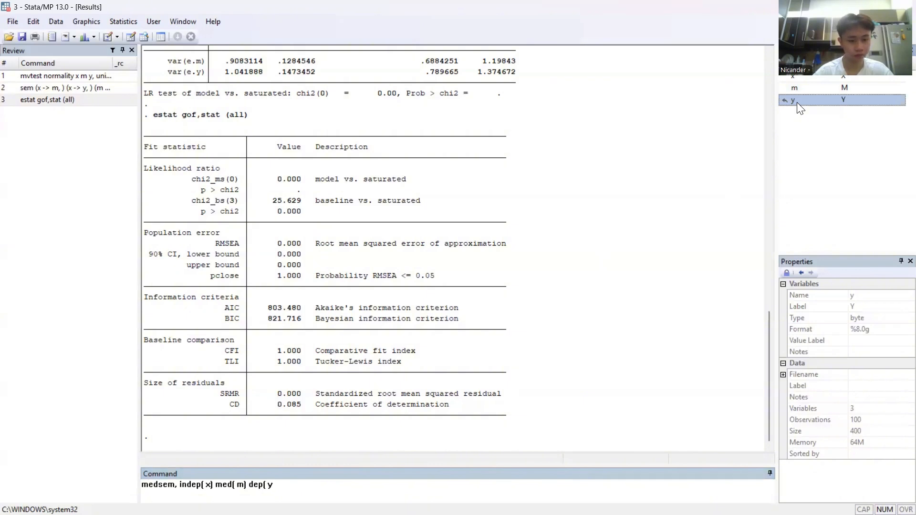
click(282, 486)
text())
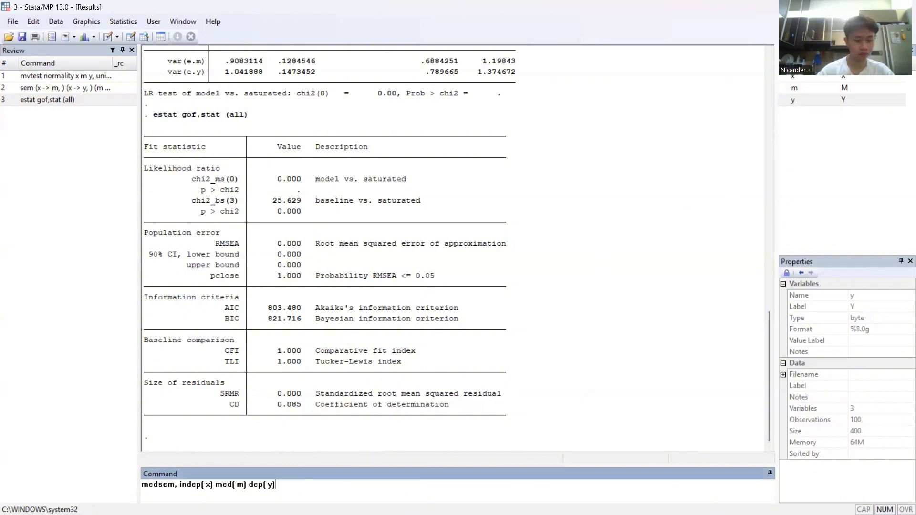
key(Return)
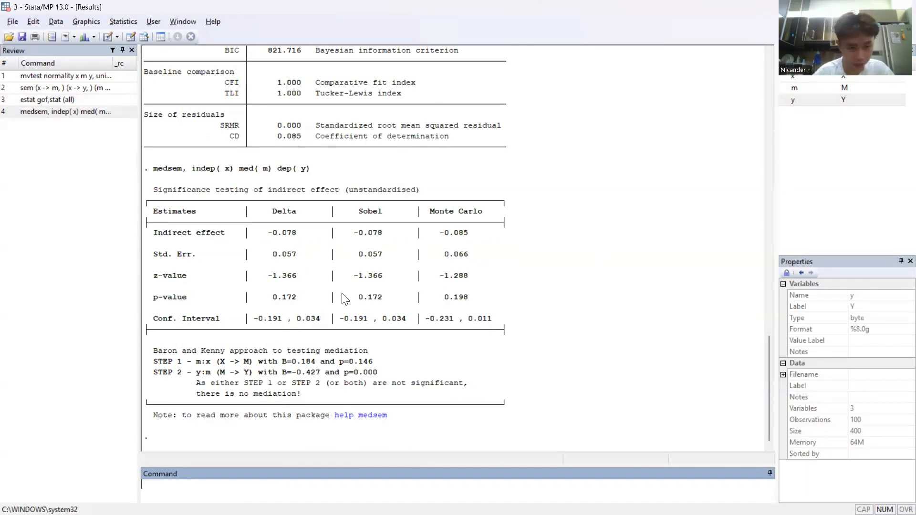
key(alt+Tab)
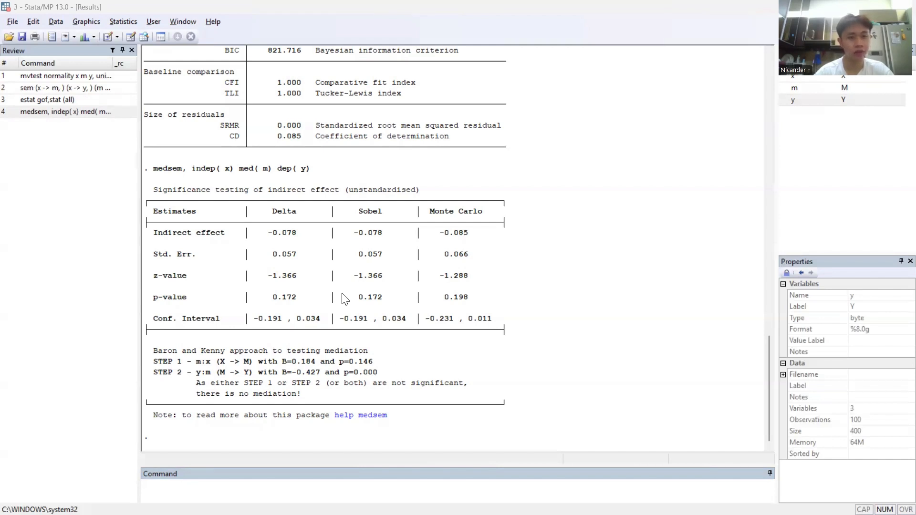
Rerun the medsem mediation command for x, m and y with the options stand mcreps(5000) rit rid added.
click(70, 115)
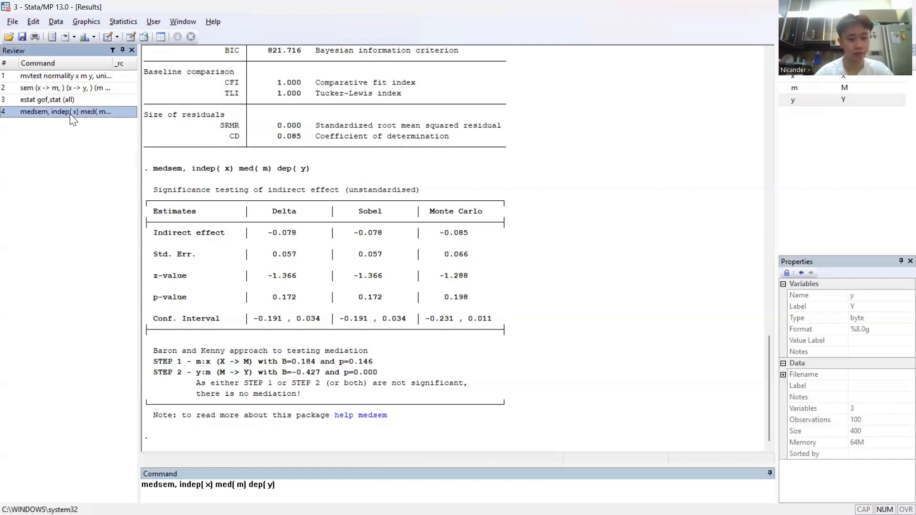
text(stand)
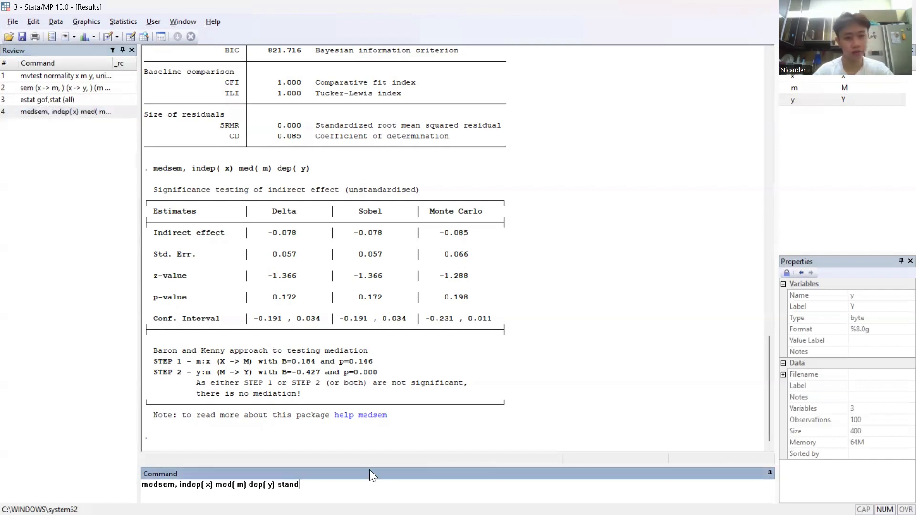
text( mcreps)
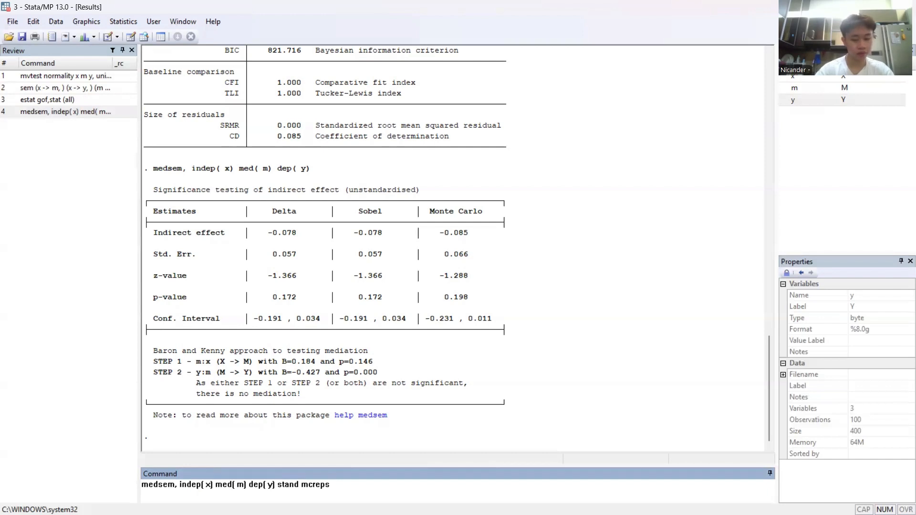
text((500))
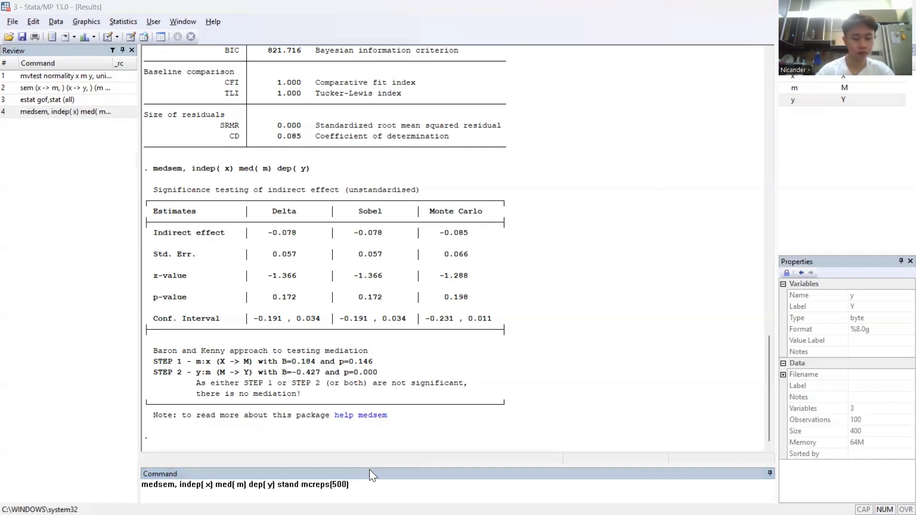
key(BackSpace)
text(0))
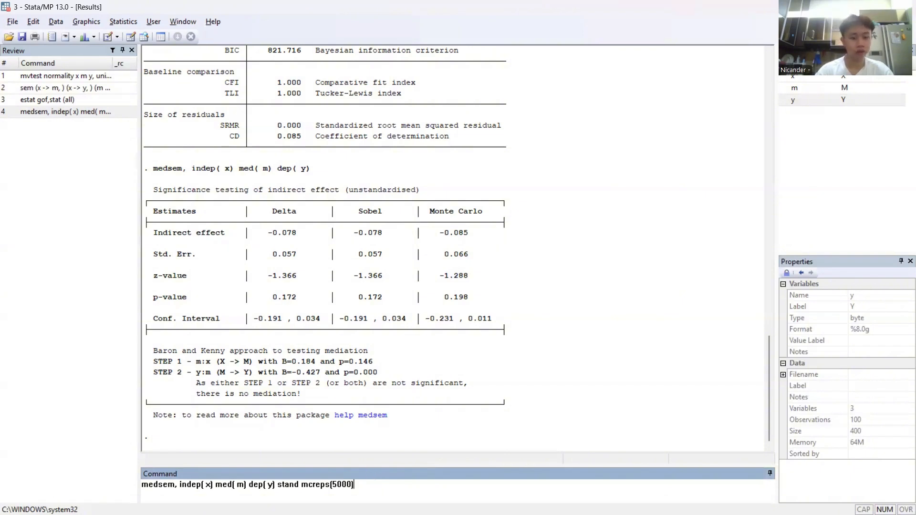
text( rit rid)
key(Return)
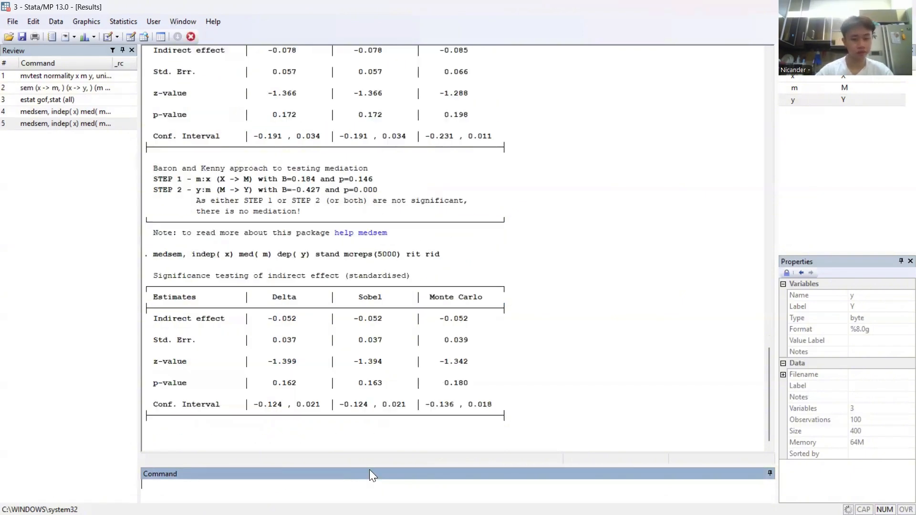
click(163, 437)
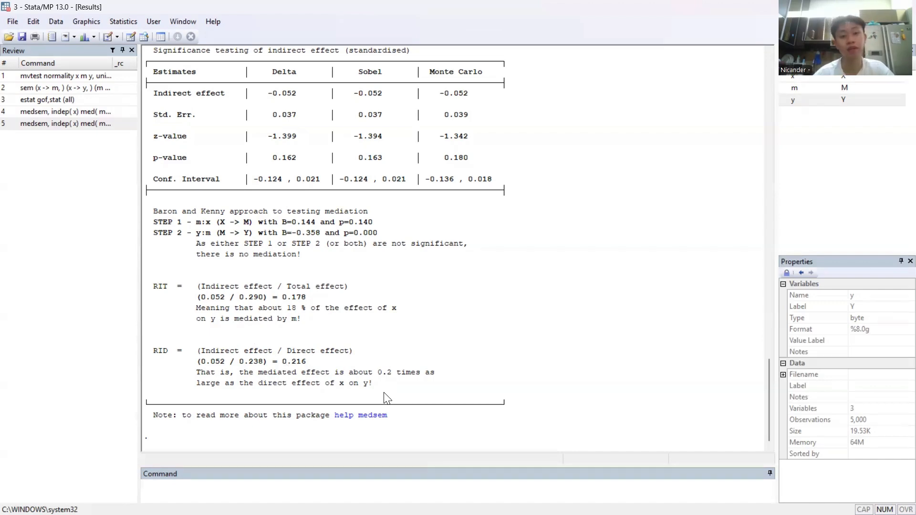
scroll(386, 397, up, 3)
scroll(387, 398, down, 3)
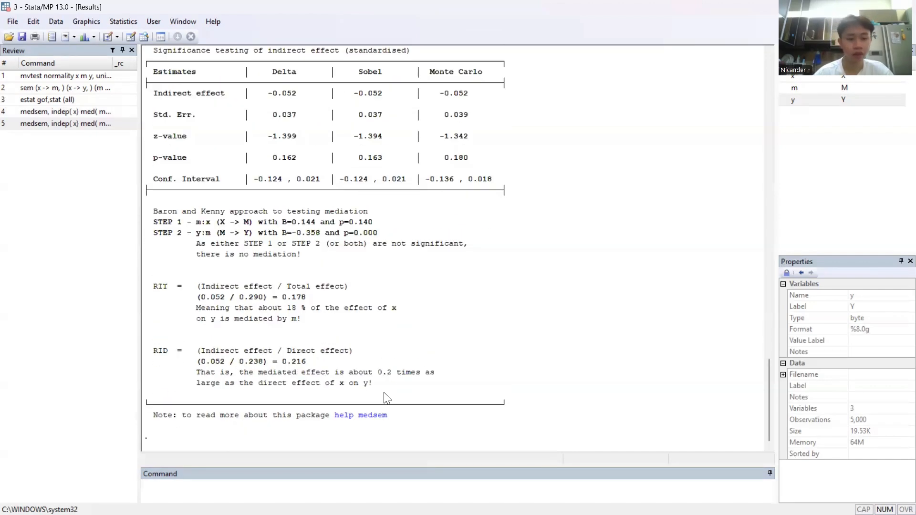
scroll(387, 398, up, 1)
scroll(386, 397, down, 1)
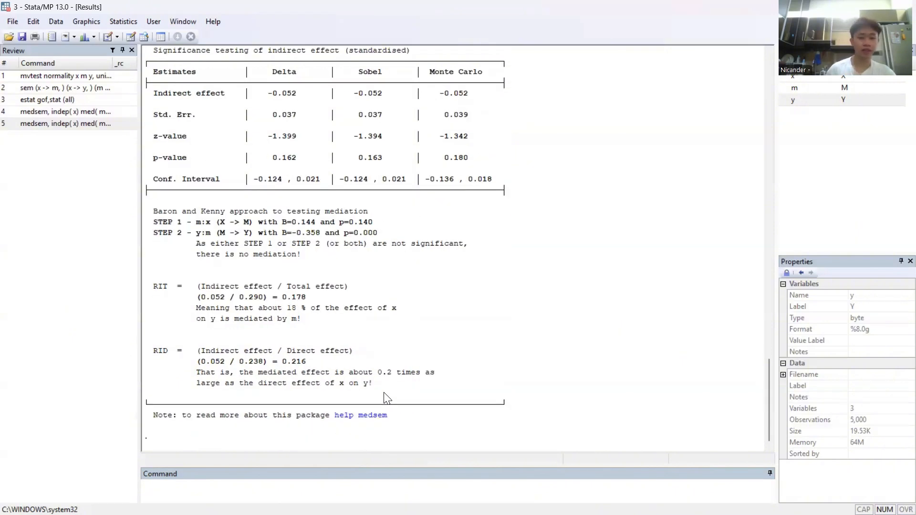